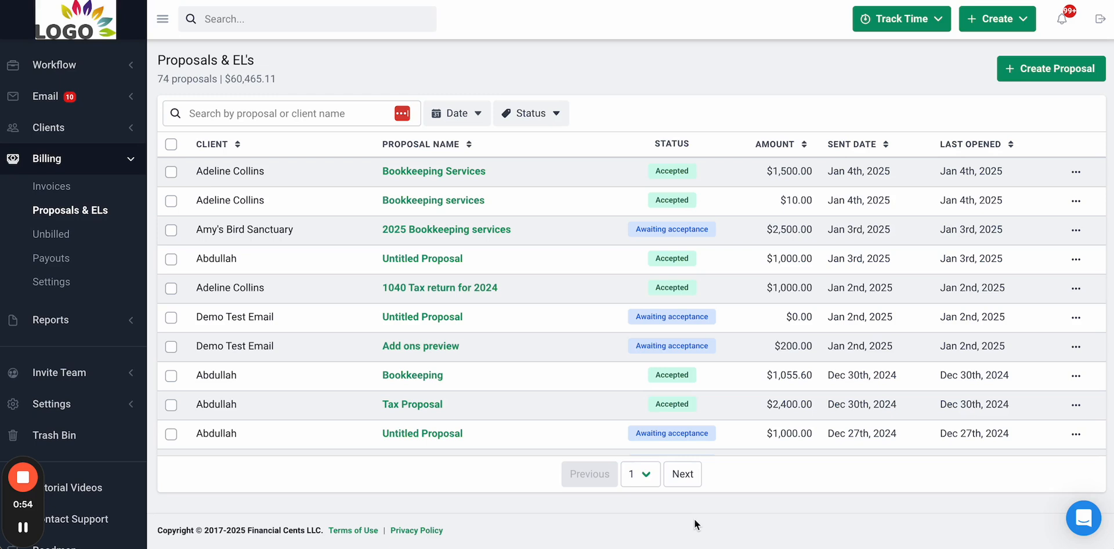
- Look over the existing accepted Bookkeeping Services proposal, then return to the proposals list
click(605, 89)
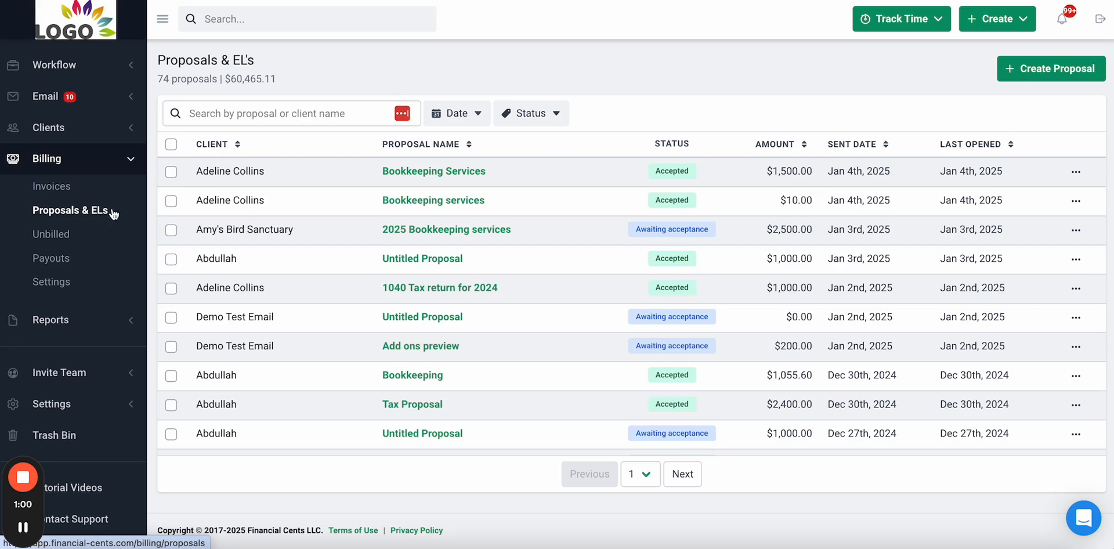
click(446, 86)
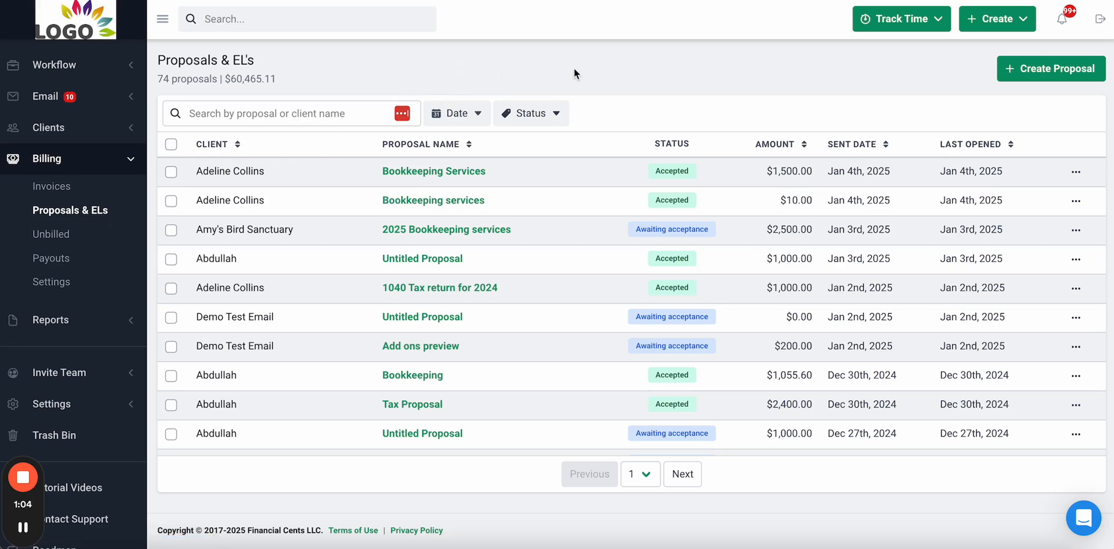
scroll(460, 188, down, 2)
scroll(460, 188, up, 2)
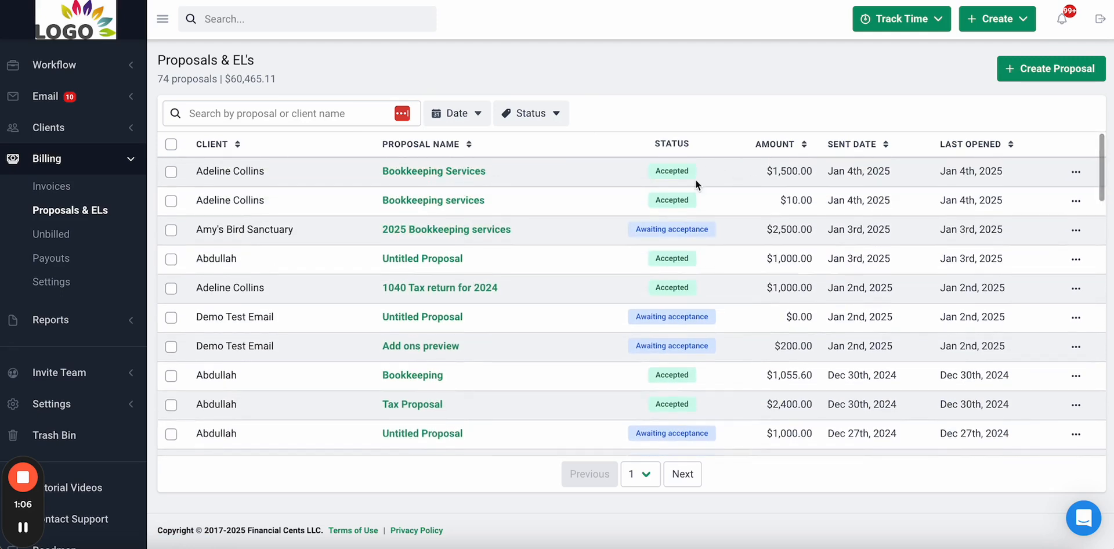
scroll(669, 382, down, 2)
scroll(673, 390, up, 2)
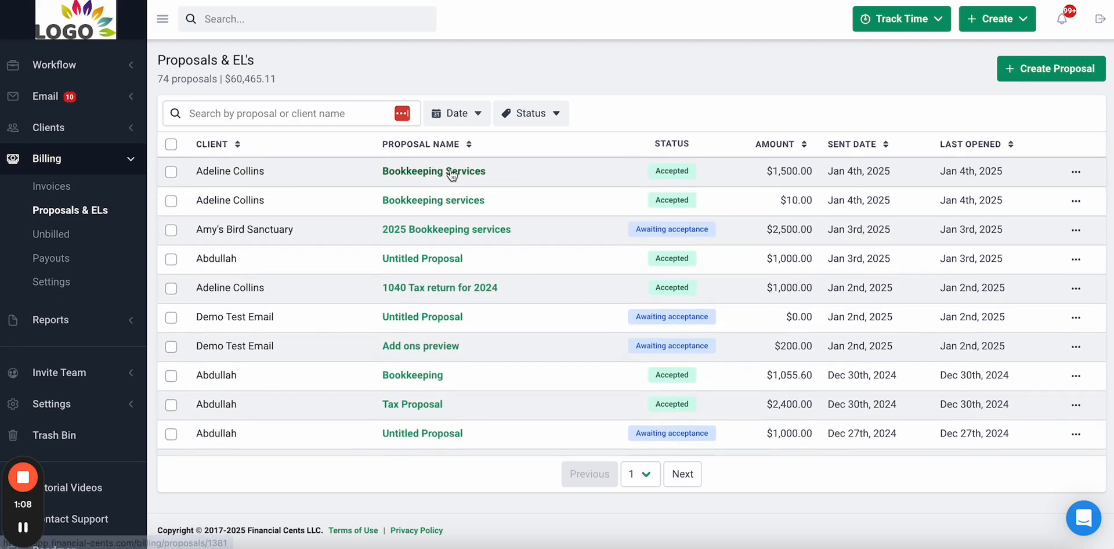
click(451, 173)
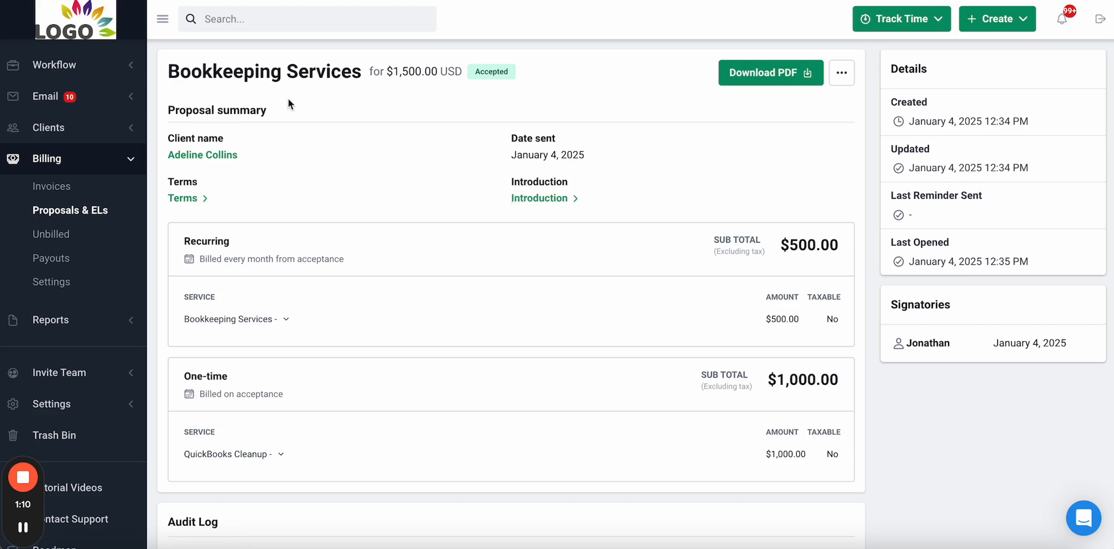
click(91, 210)
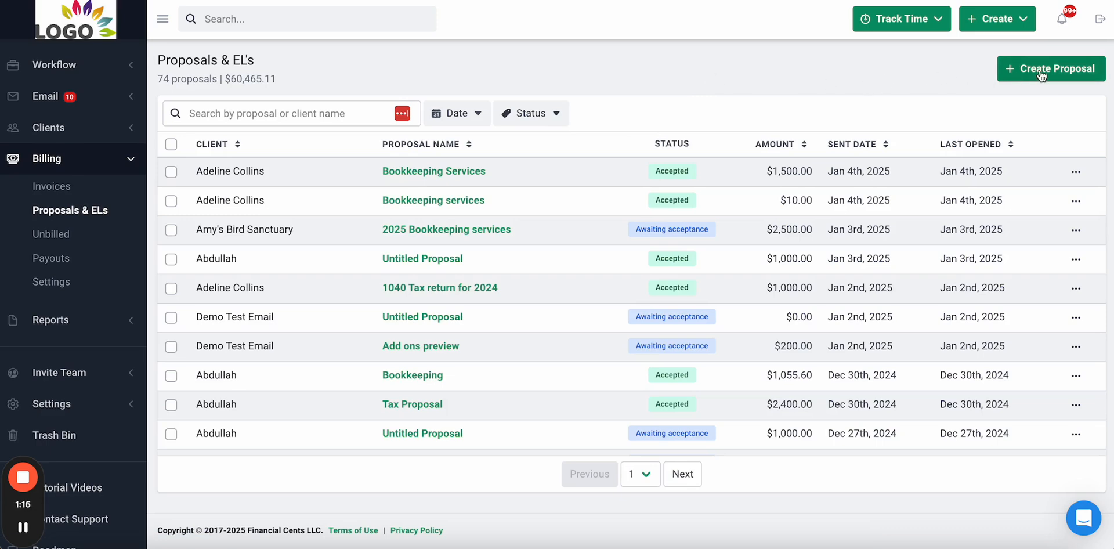
- Start a new proposal and choose the client and the contact who will sign
click(1048, 75)
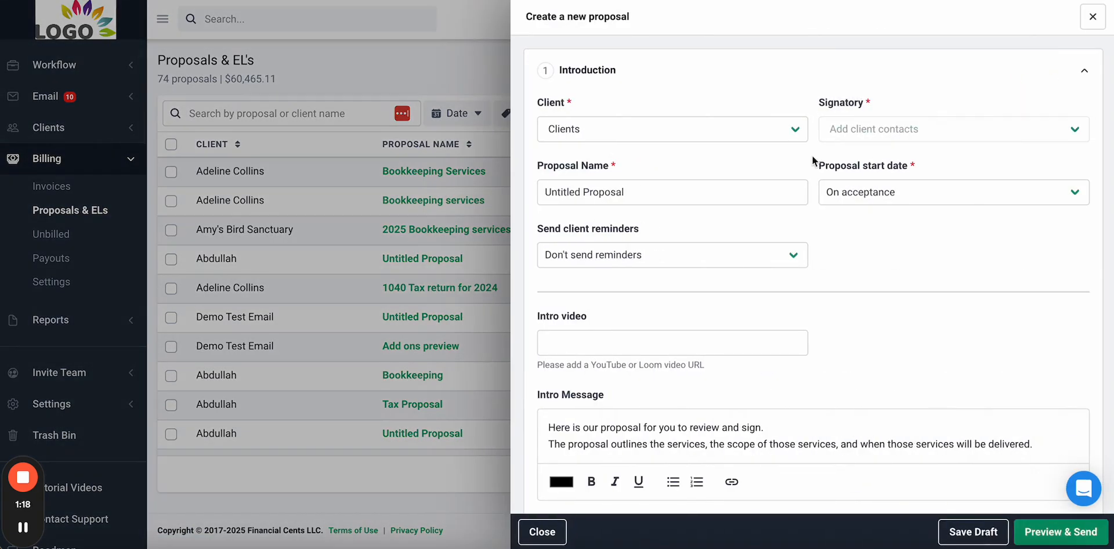
click(711, 131)
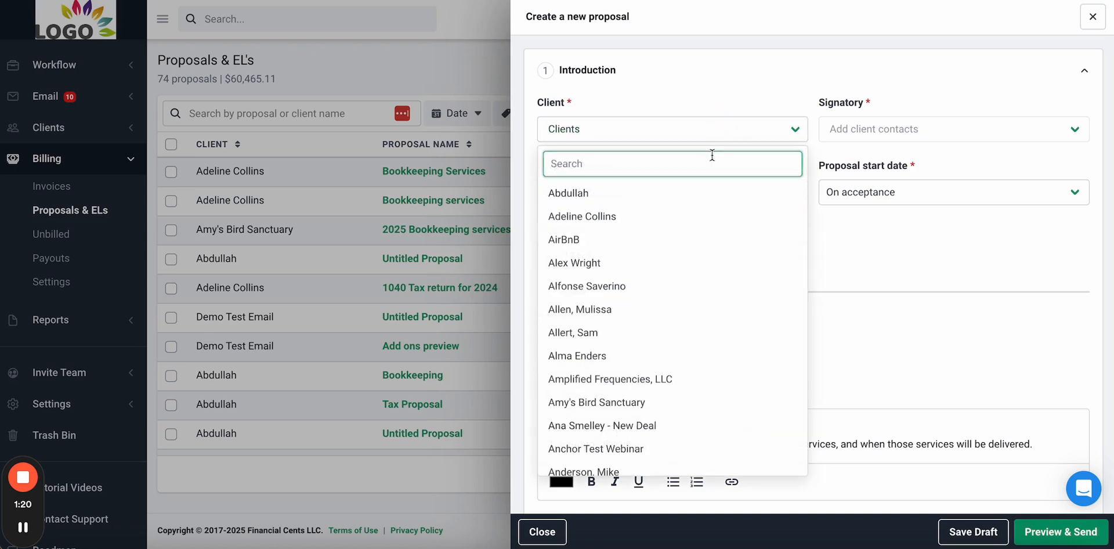
click(706, 214)
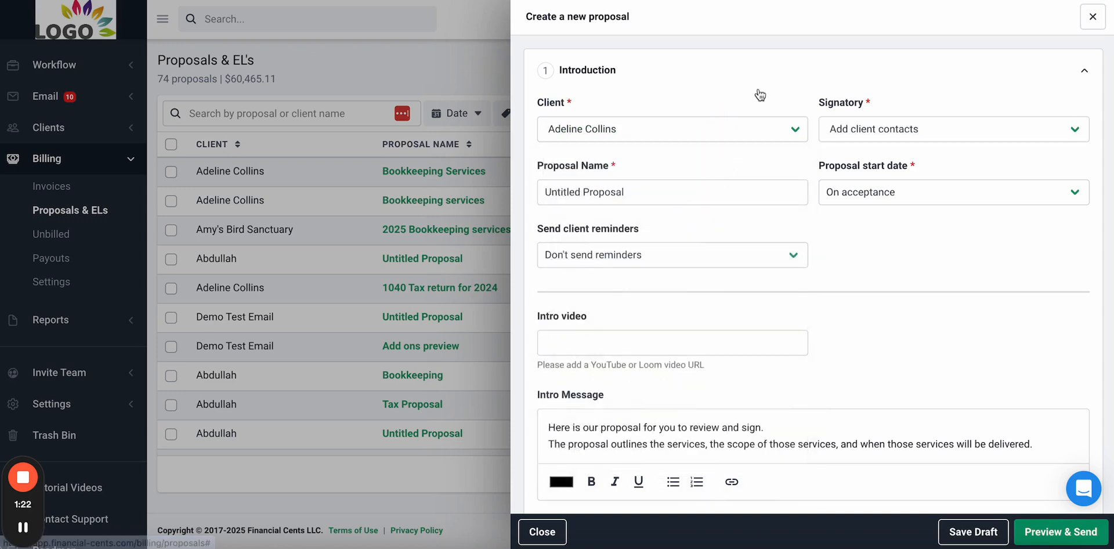
click(898, 134)
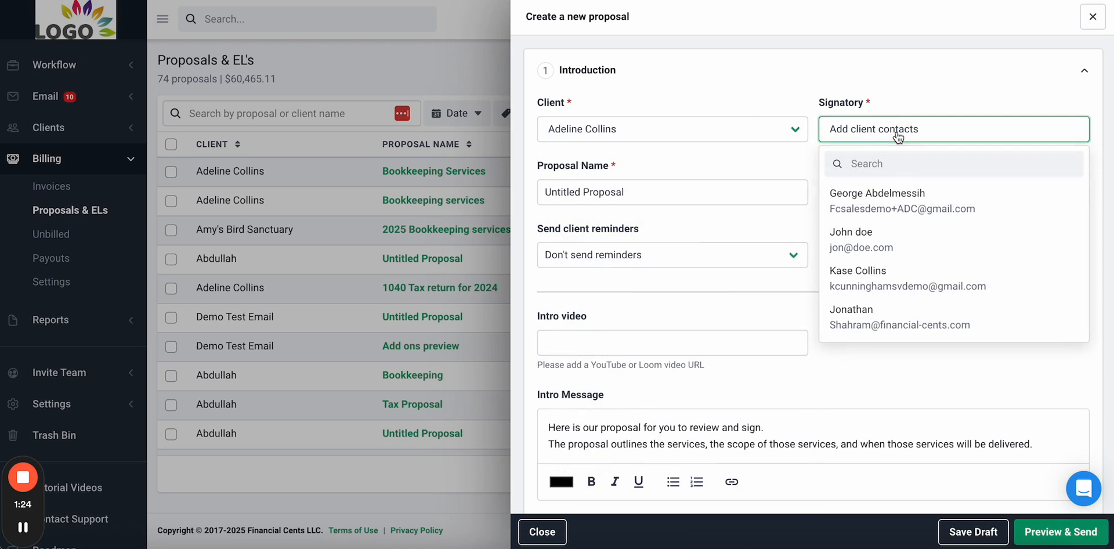
click(914, 325)
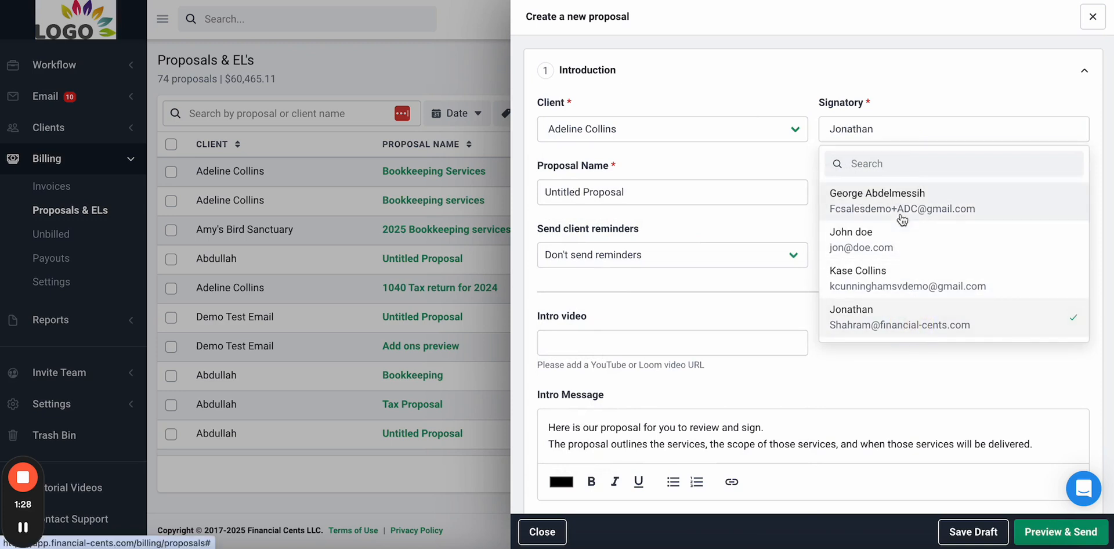
click(890, 374)
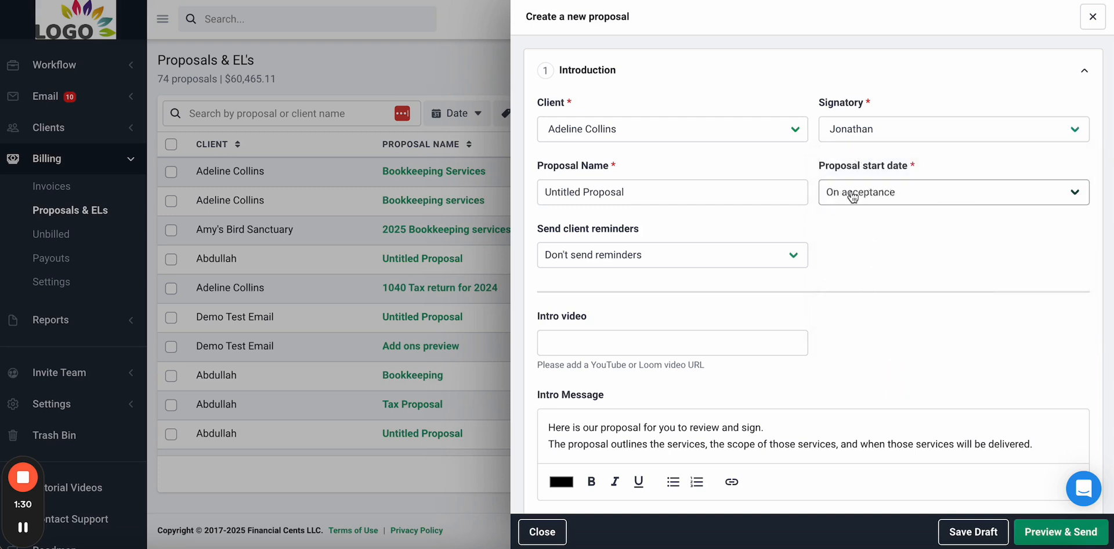
- Name the proposal 'Bookkeeping services' and keep the start date On acceptance
click(682, 187)
triple_click(681, 188)
text(B)
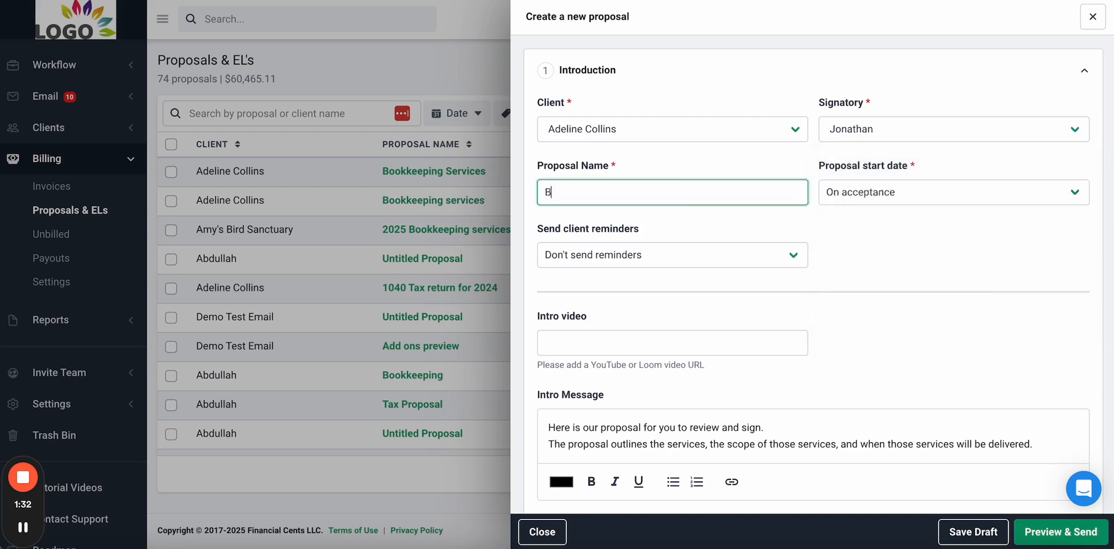
text(ookkeeping services)
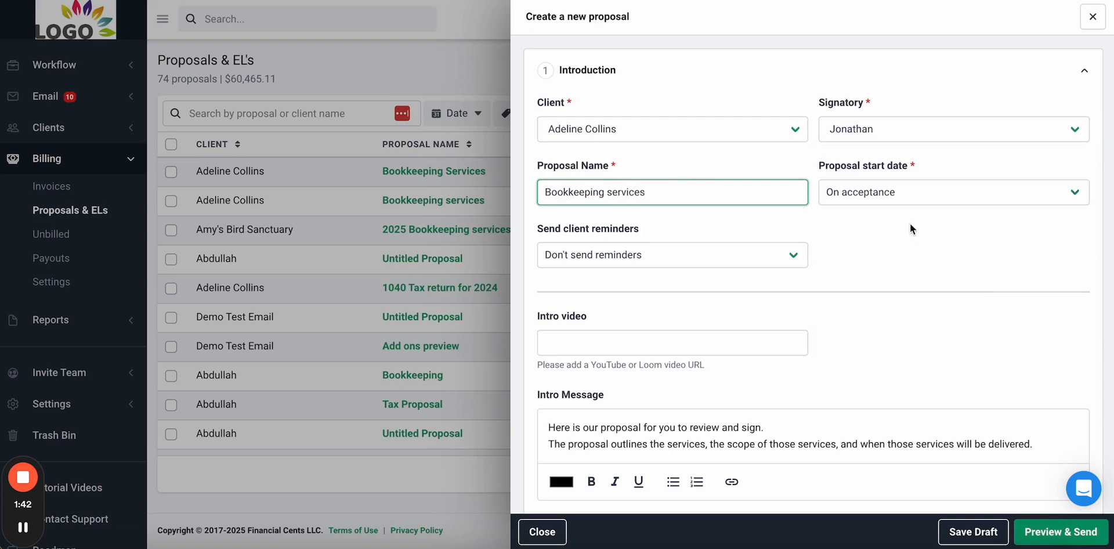
click(917, 198)
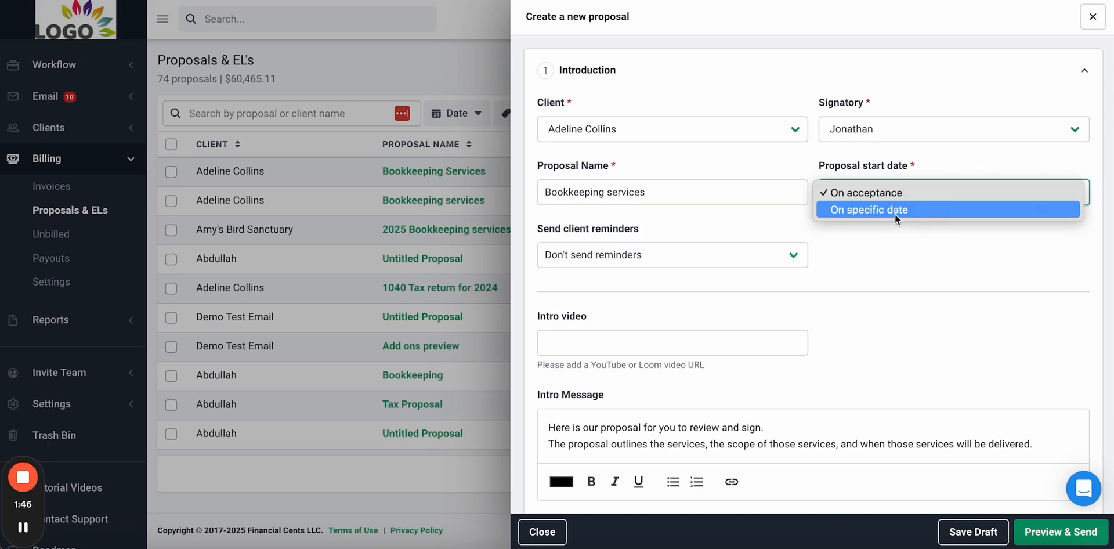
click(901, 252)
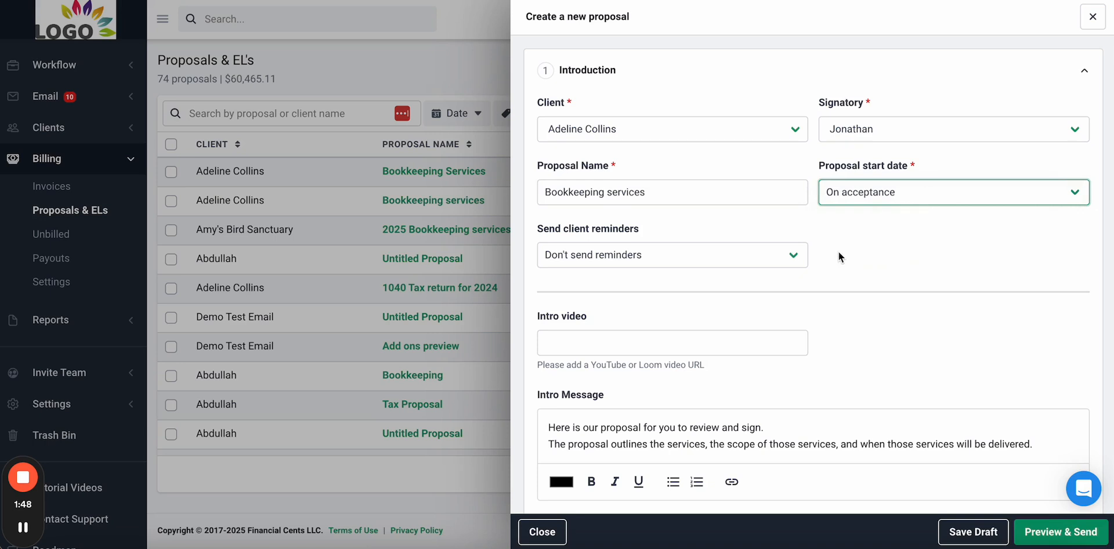
- Add the Loom link as the intro video and continue to the Services step
scroll(837, 253, down, 1)
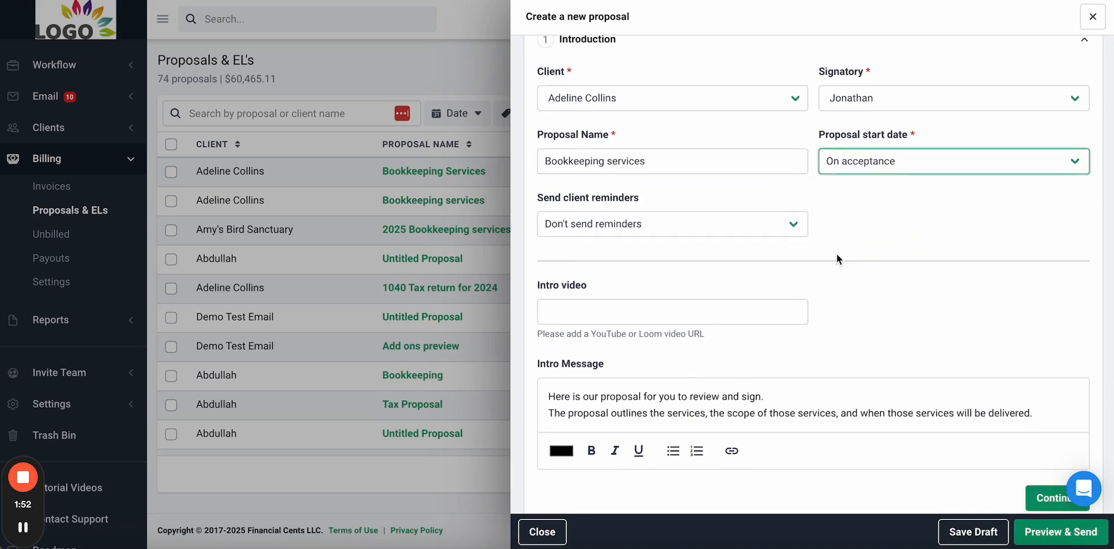
scroll(837, 253, down, 3)
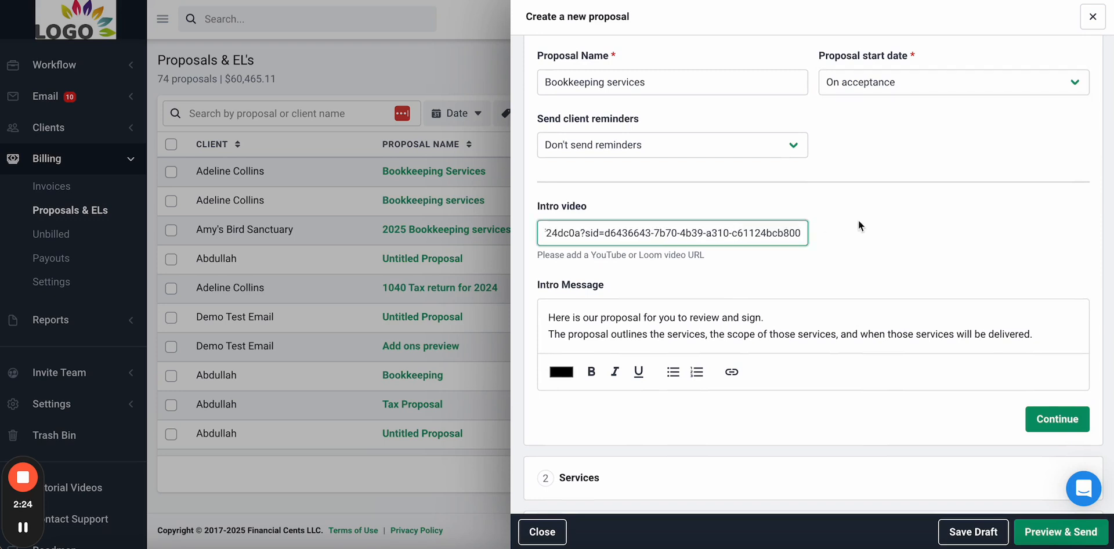
click(858, 220)
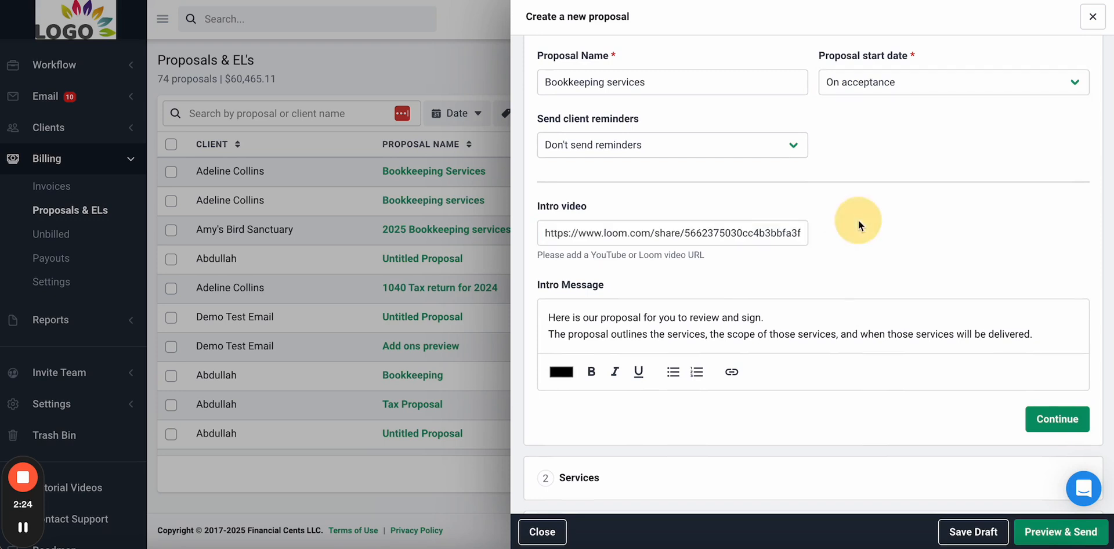
scroll(858, 221, down, 1)
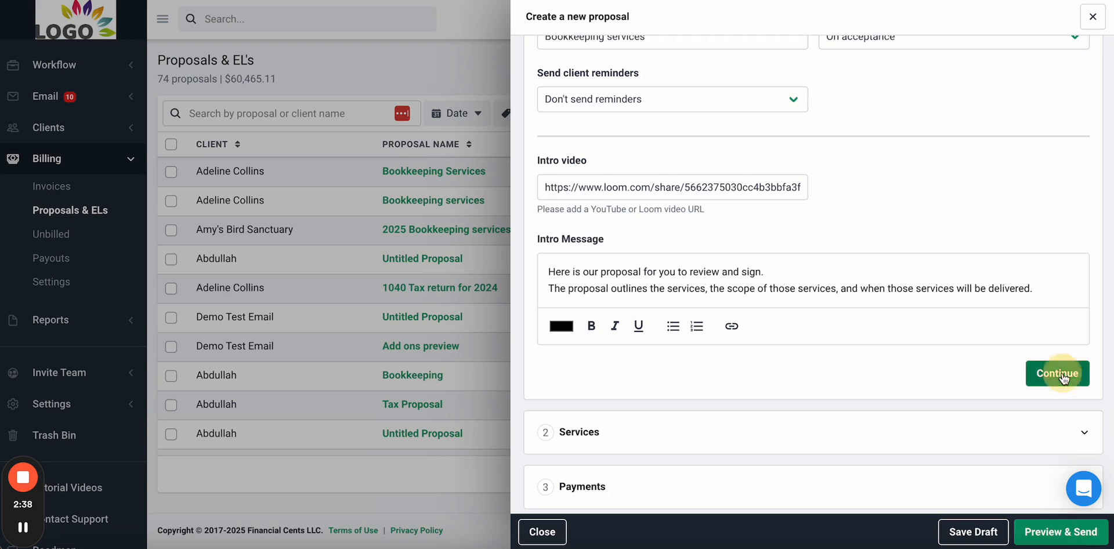
click(1061, 376)
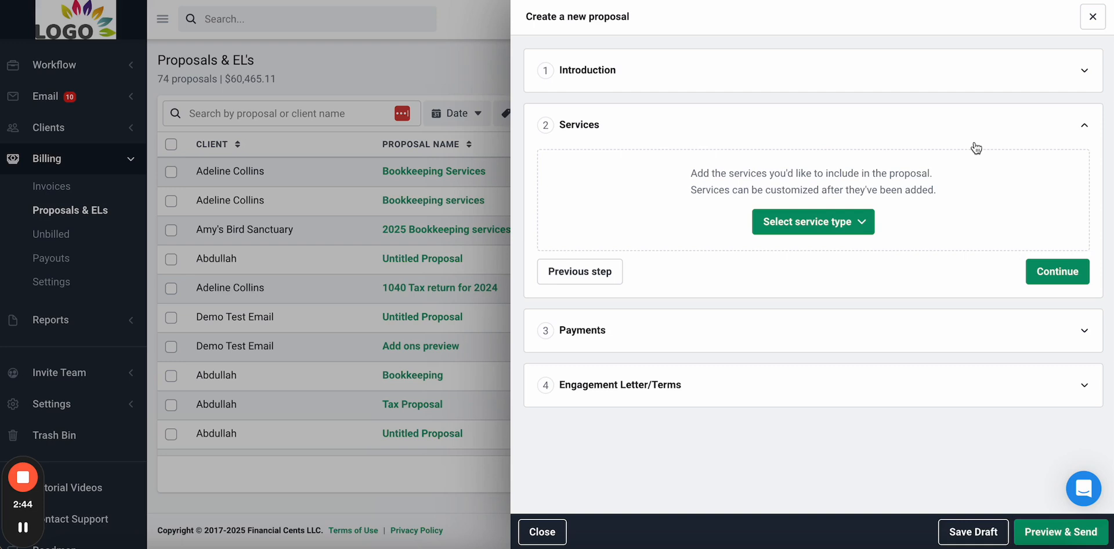
- Add a recurring services section containing Bookkeeping Services at $500.00 monthly
click(813, 221)
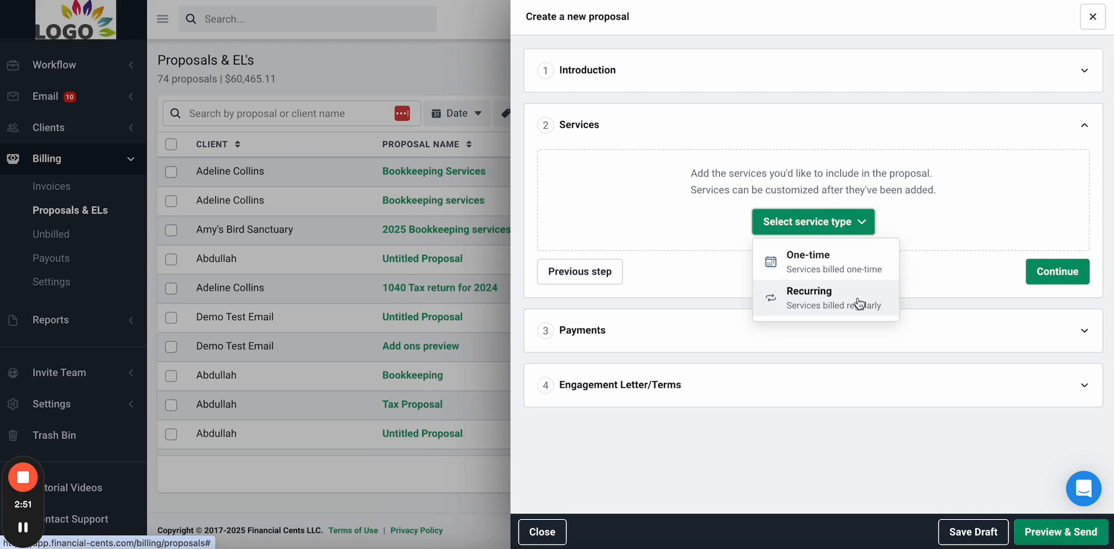
click(829, 302)
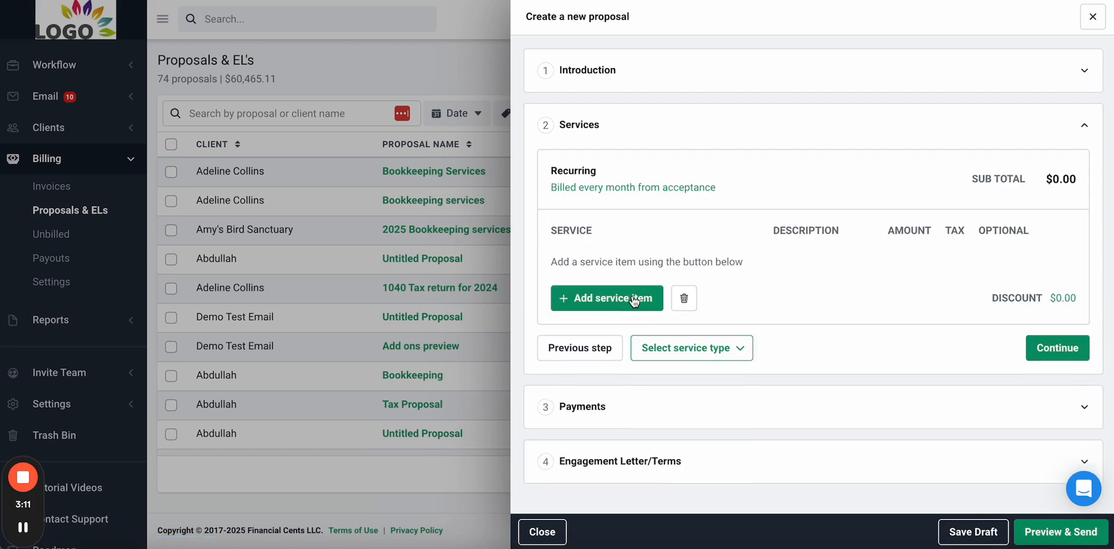
click(635, 298)
text(-)
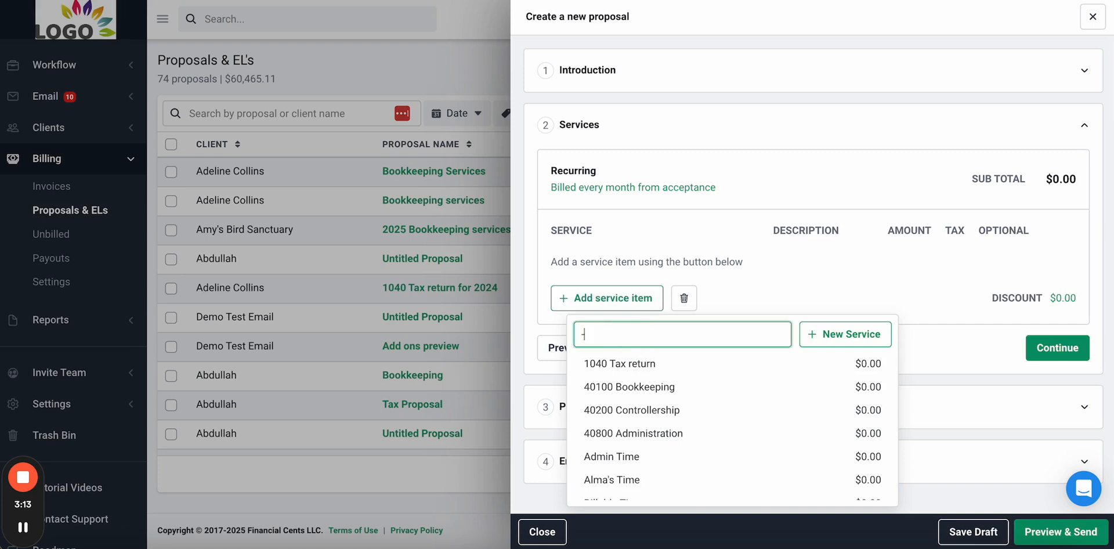
click(663, 365)
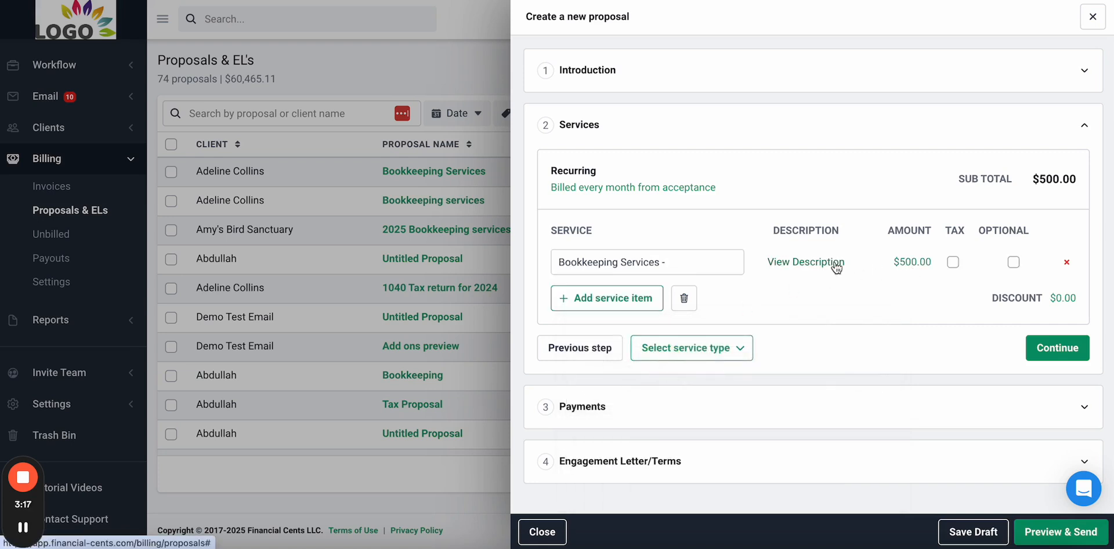
- Review the Bookkeeping Services description, then return to the Services step
click(799, 268)
scroll(792, 255, down, 3)
scroll(793, 255, up, 3)
scroll(793, 255, down, 5)
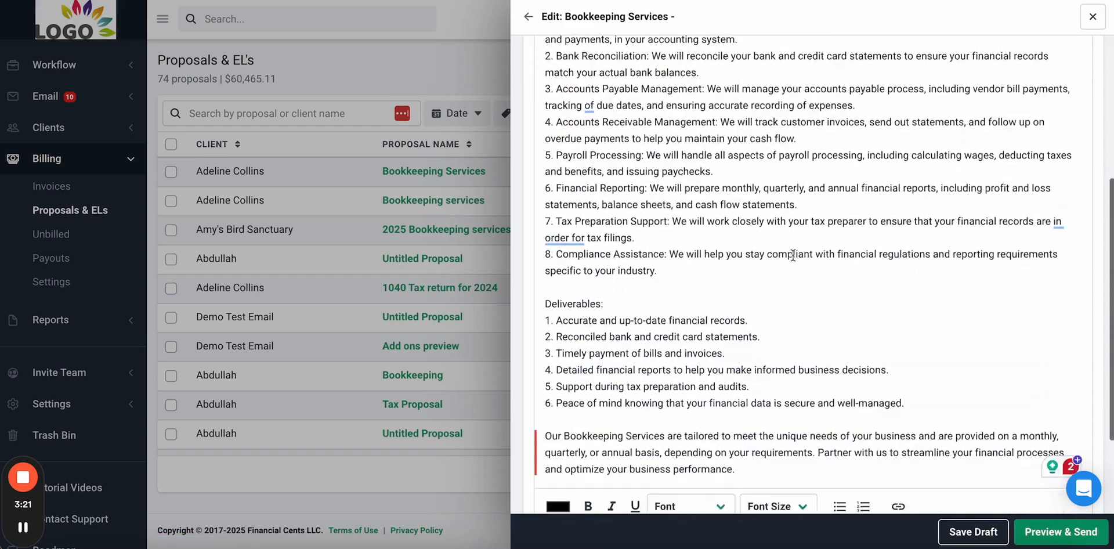
scroll(793, 255, up, 5)
scroll(792, 255, down, 1)
scroll(793, 255, up, 1)
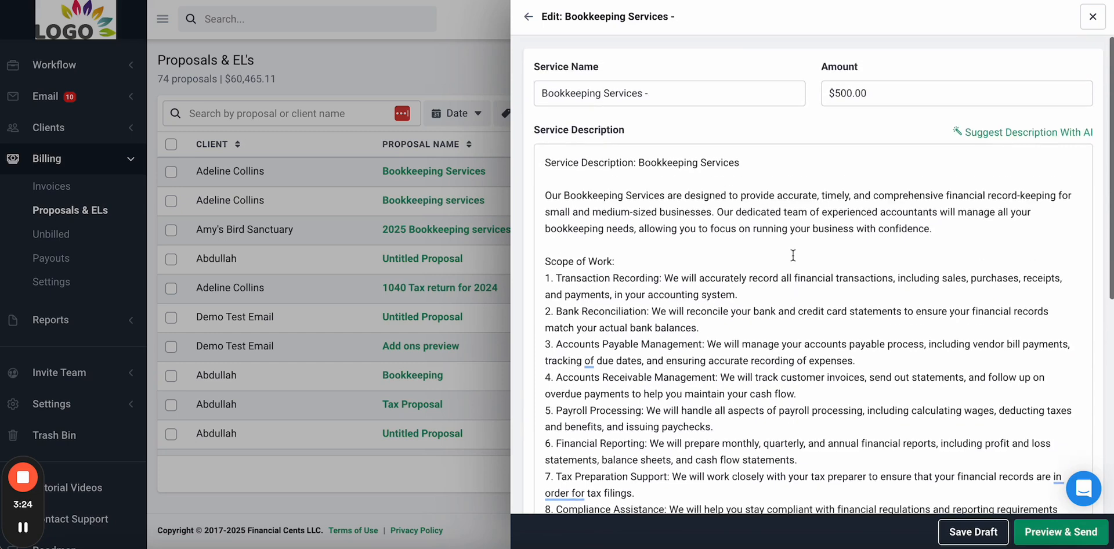
click(532, 23)
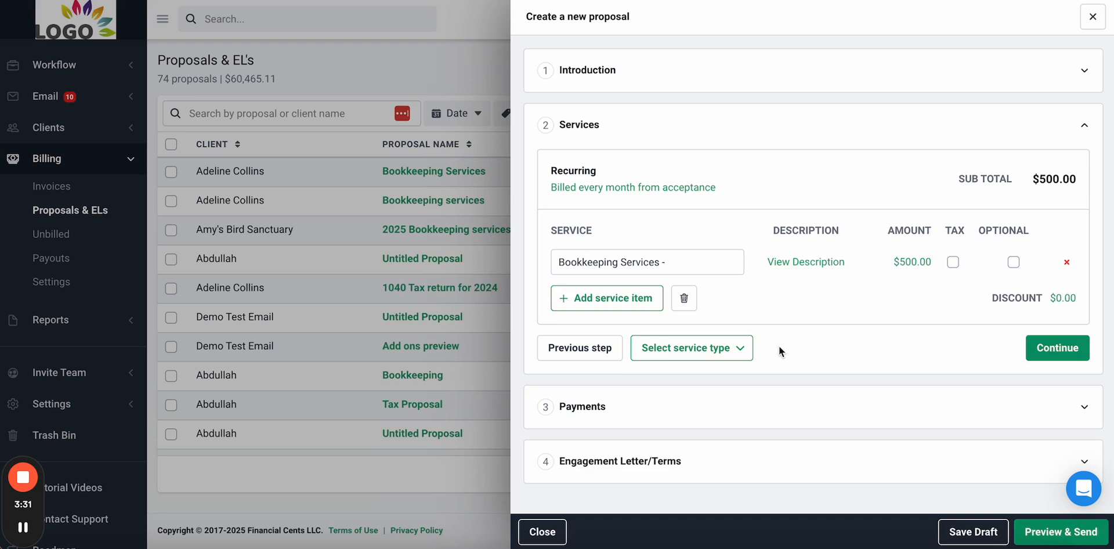
click(738, 348)
- Add a one-time services section containing QuickBooks Cleanup at $1,000.00
click(740, 382)
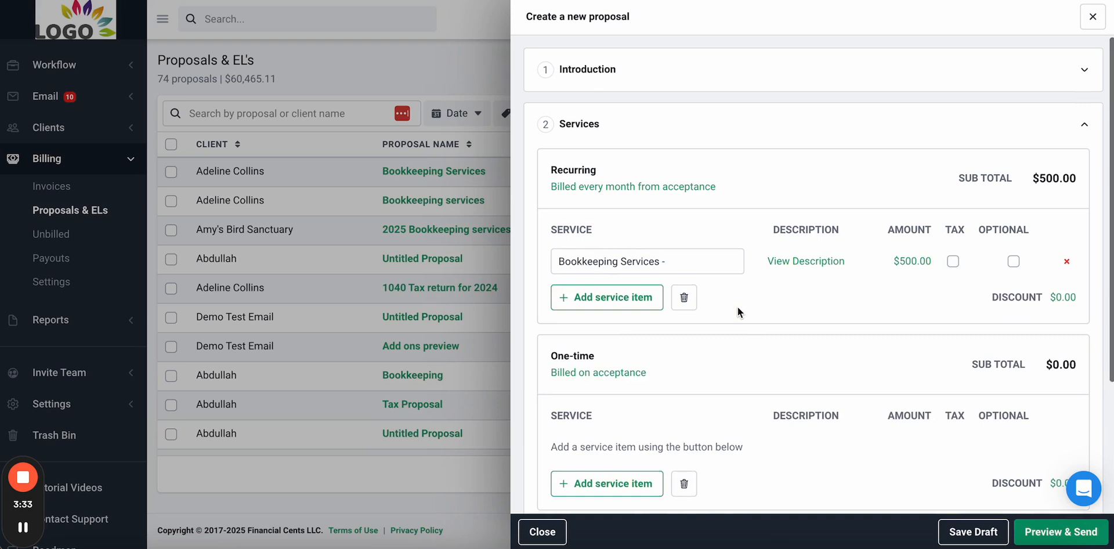
scroll(737, 307, down, 3)
click(634, 351)
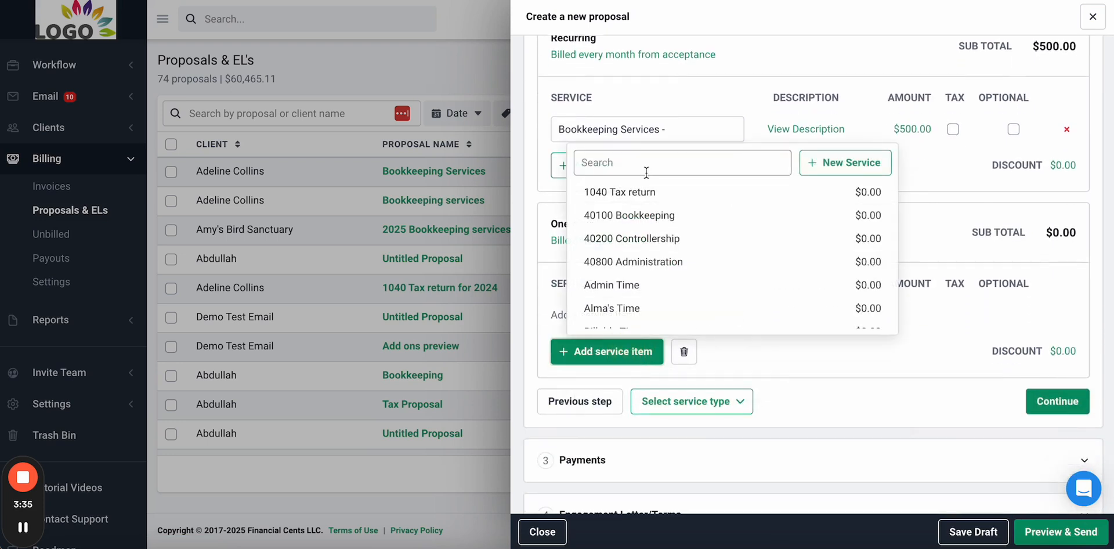
click(647, 164)
text(q)
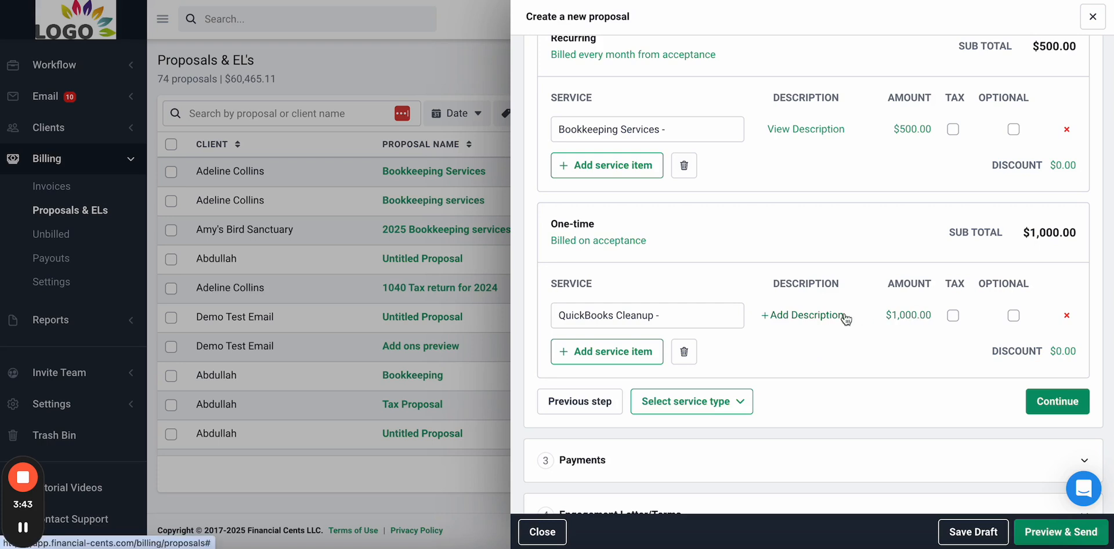
- Give QuickBooks Cleanup an AI-suggested description and mark it as optional
click(796, 319)
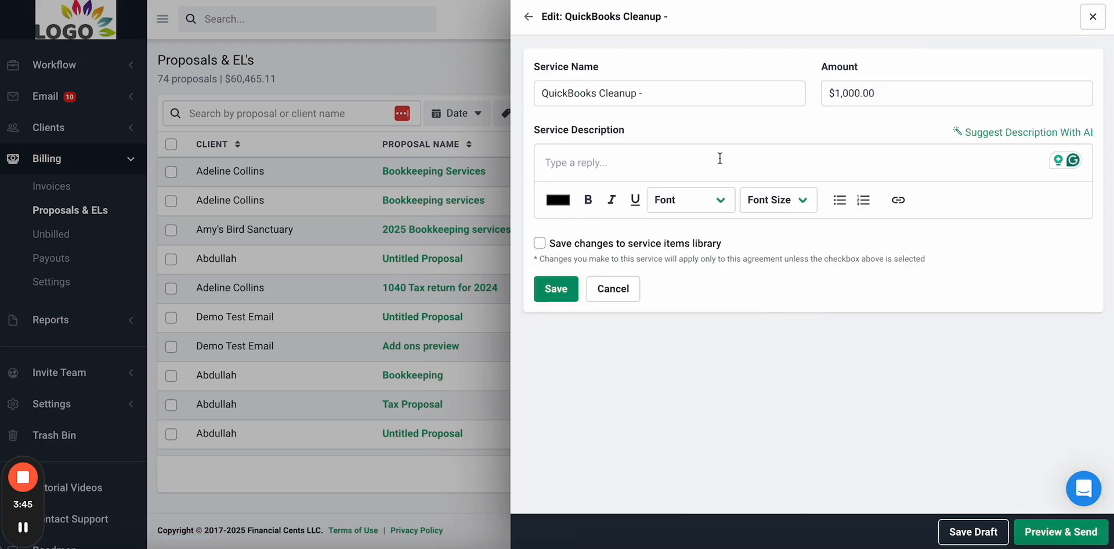
click(1063, 133)
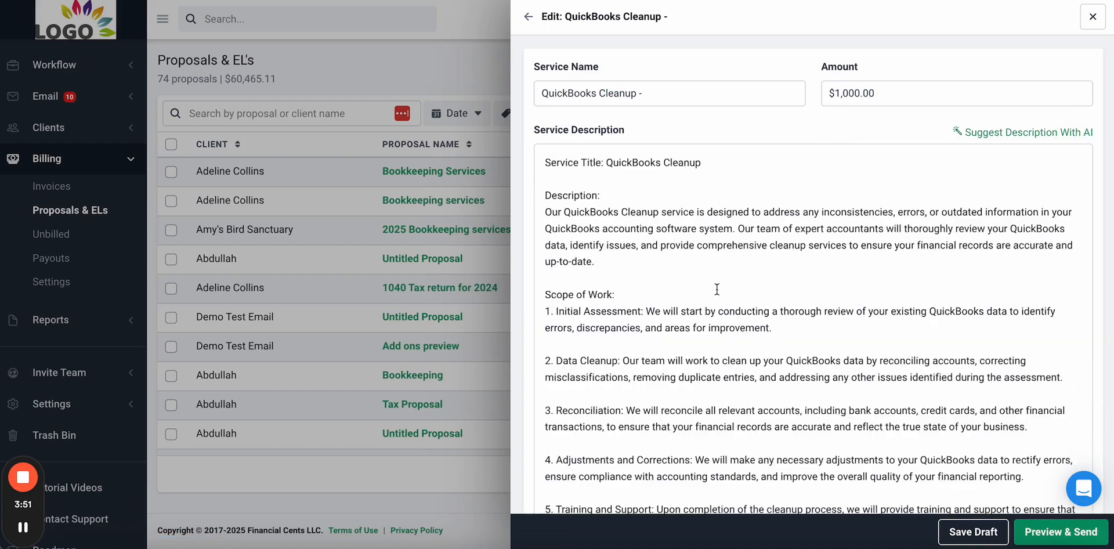
scroll(717, 288, down, 3)
scroll(717, 288, up, 3)
scroll(716, 289, down, 8)
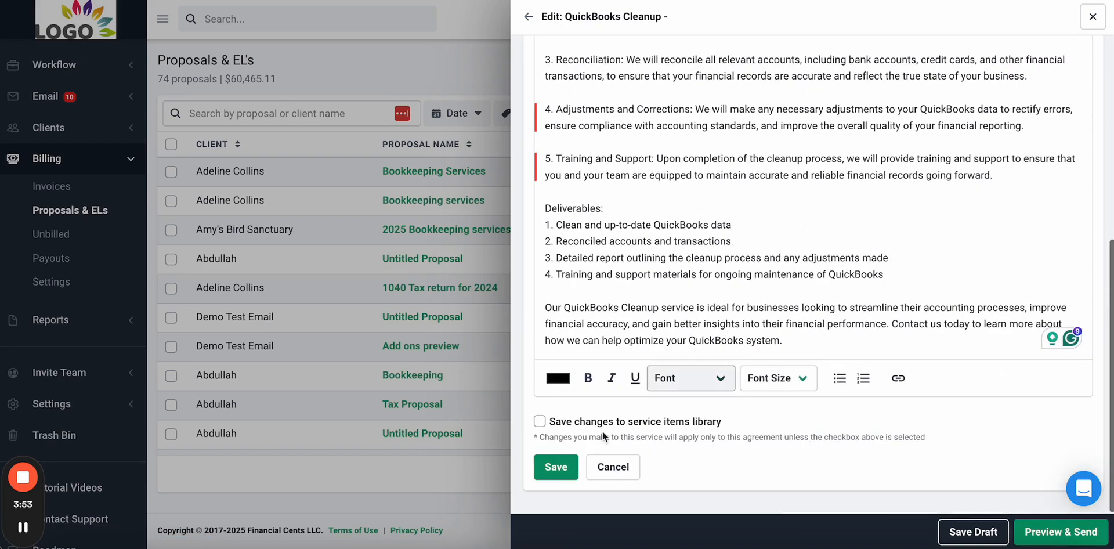
click(552, 466)
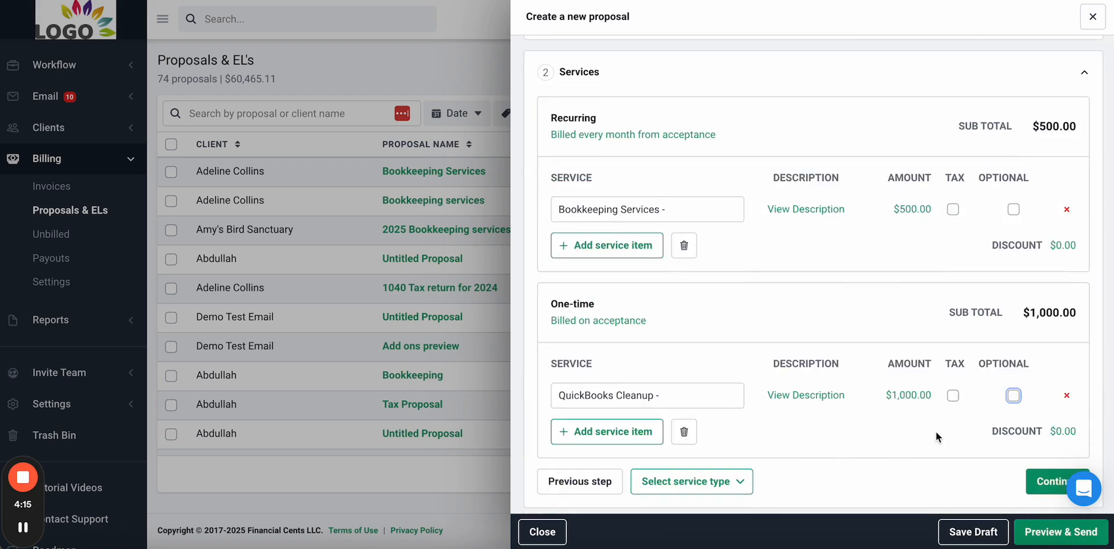
click(1014, 396)
- Check the recurring billing frequency without changing it, then continue to the Payments step
scroll(848, 452, down, 1)
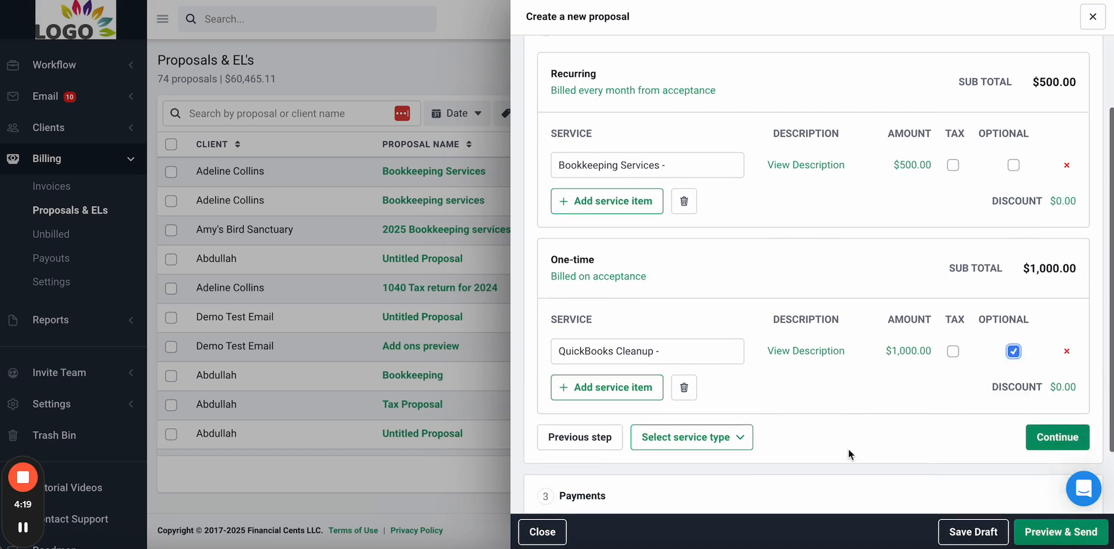
scroll(848, 454, up, 1)
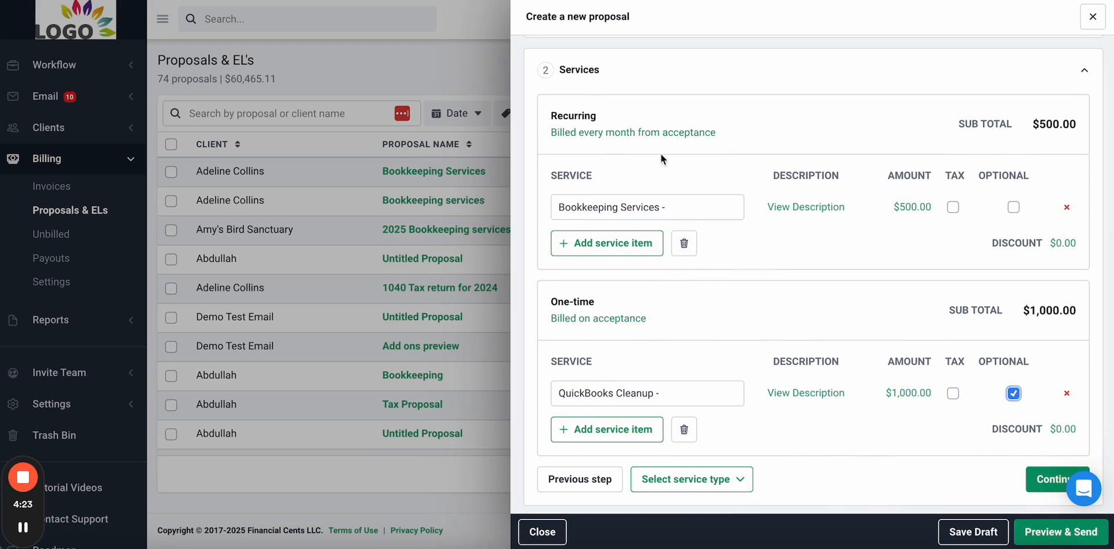
click(664, 135)
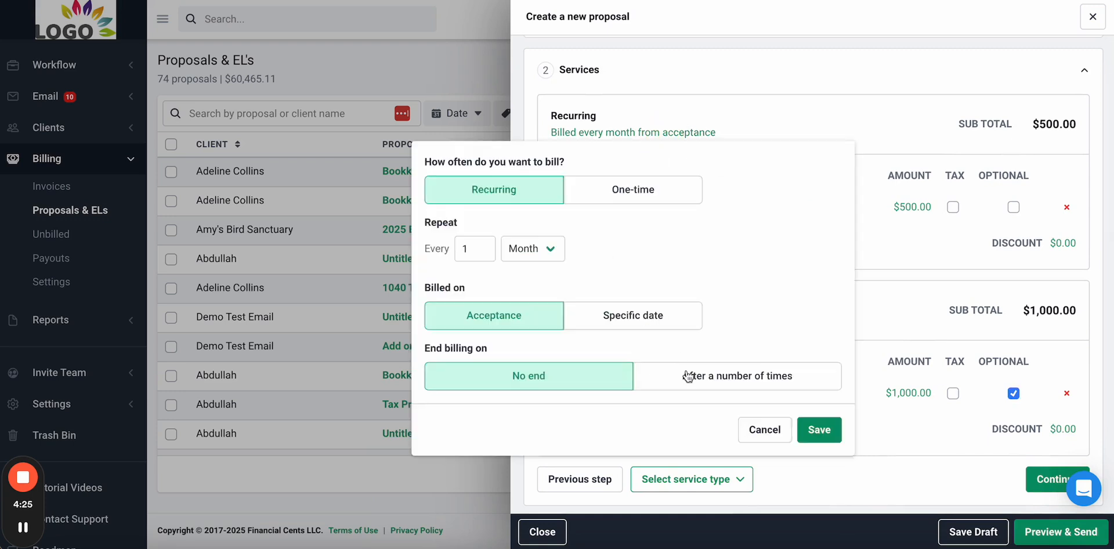
click(764, 430)
scroll(848, 376, down, 1)
click(1045, 440)
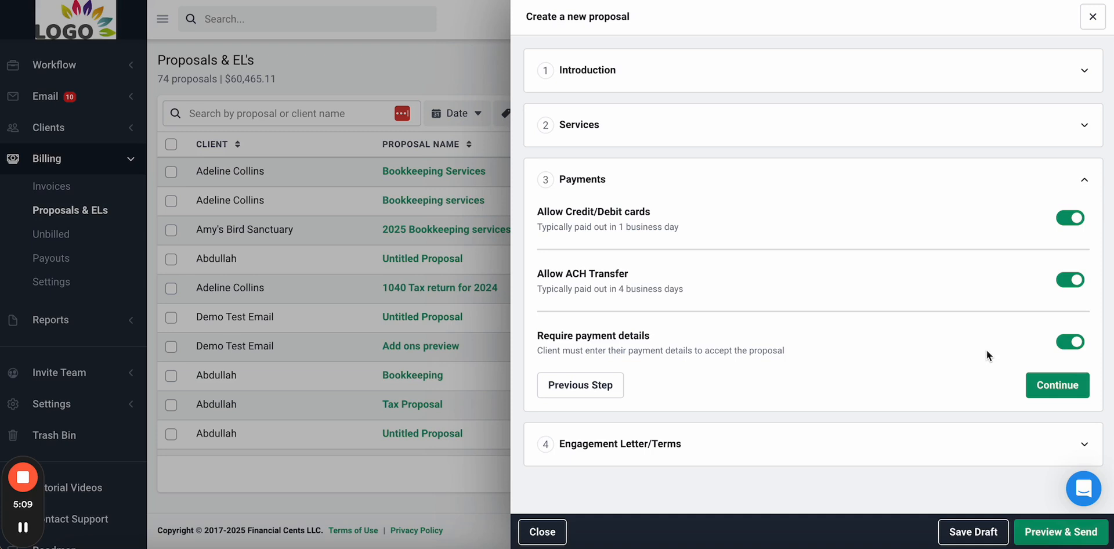
- Turn off required payment details, paste the full terms and conditions, and preview the proposal
click(1070, 344)
click(1057, 386)
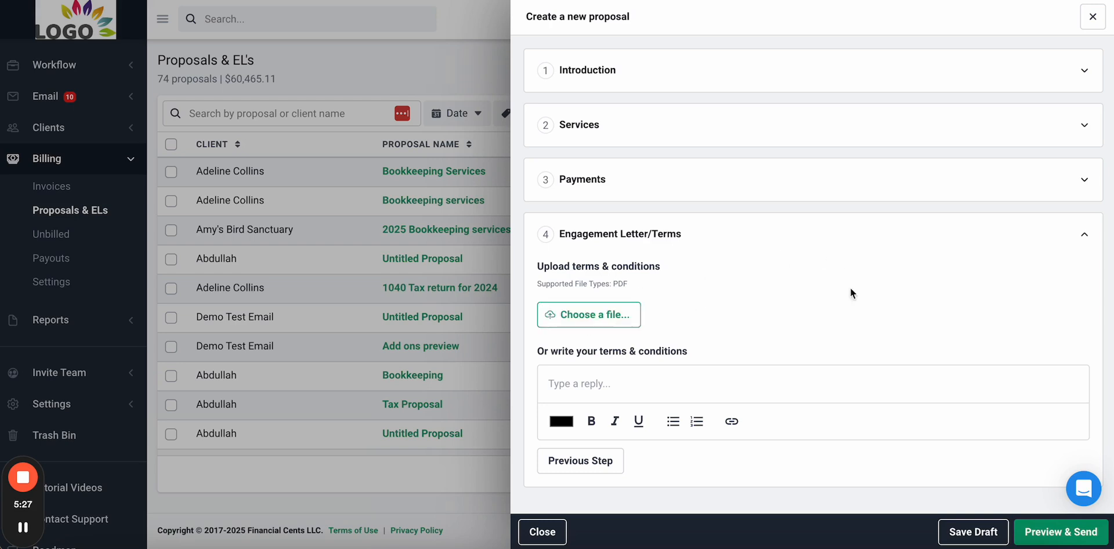
click(666, 384)
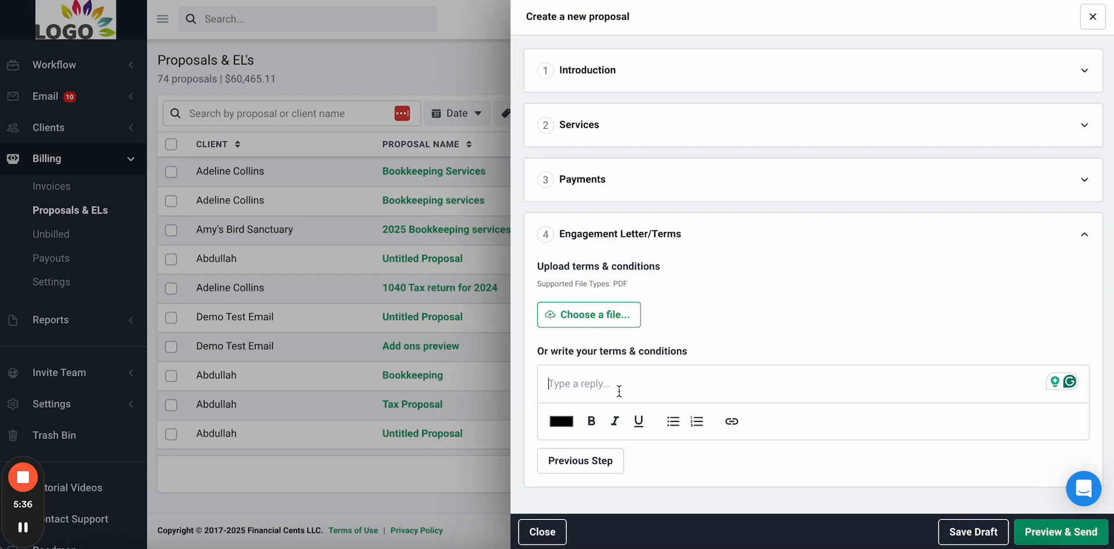
click(621, 380)
key(ctrl+v)
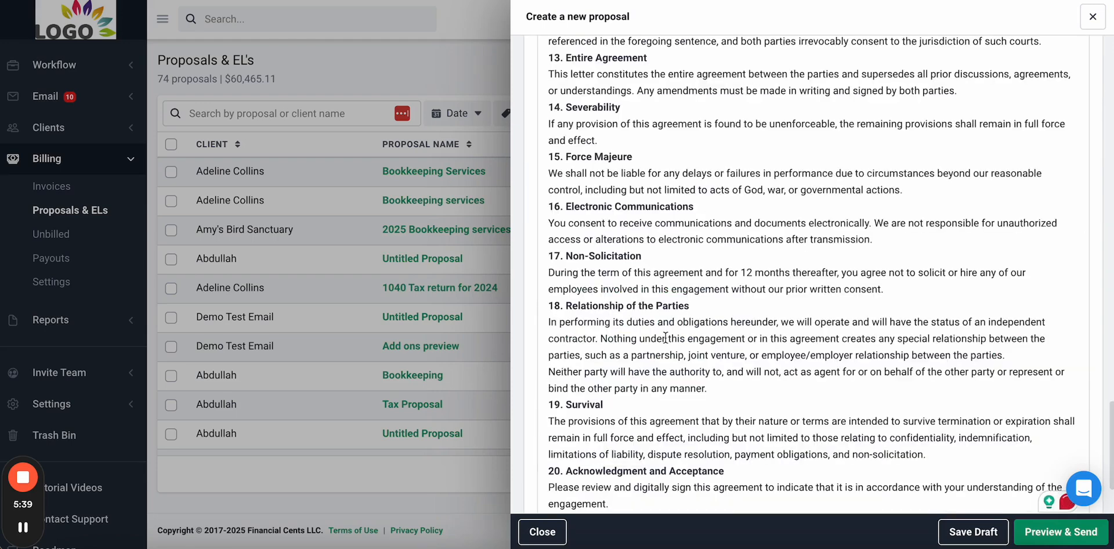
scroll(959, 496, down, 2)
click(1061, 531)
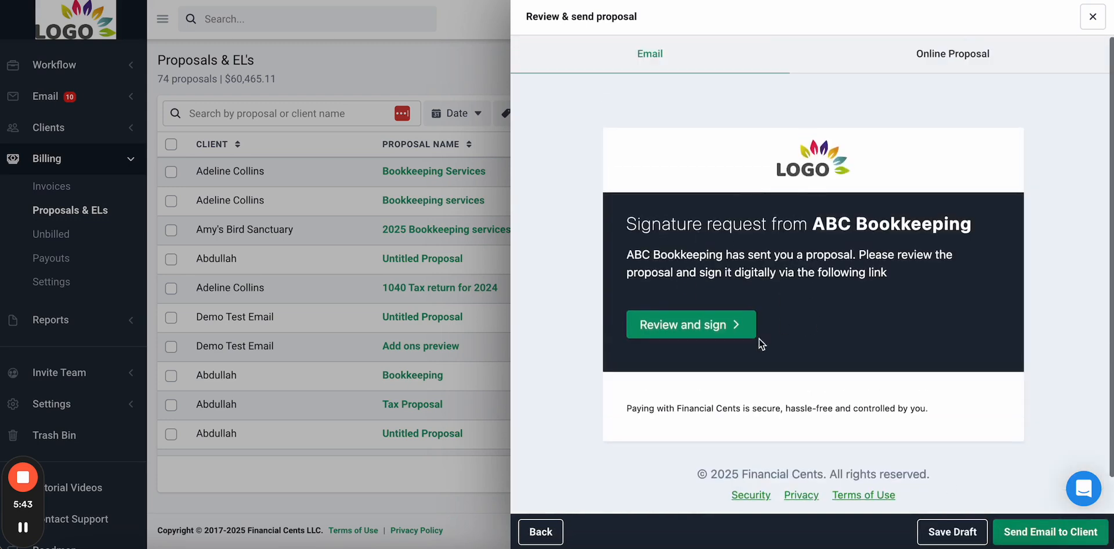
- Check the online proposal preview, then send the proposal email to the client
click(964, 60)
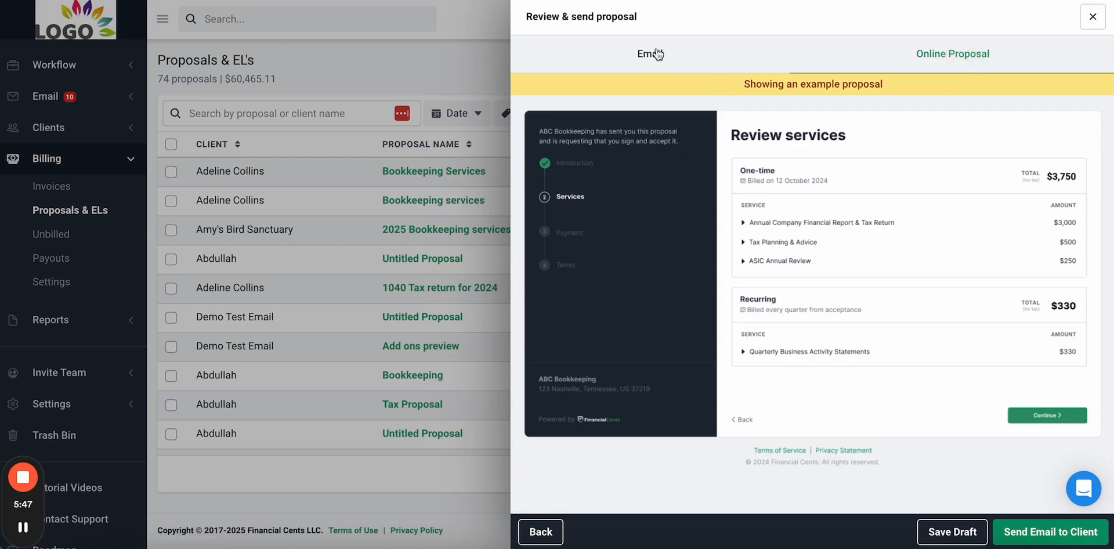
click(657, 54)
click(1050, 531)
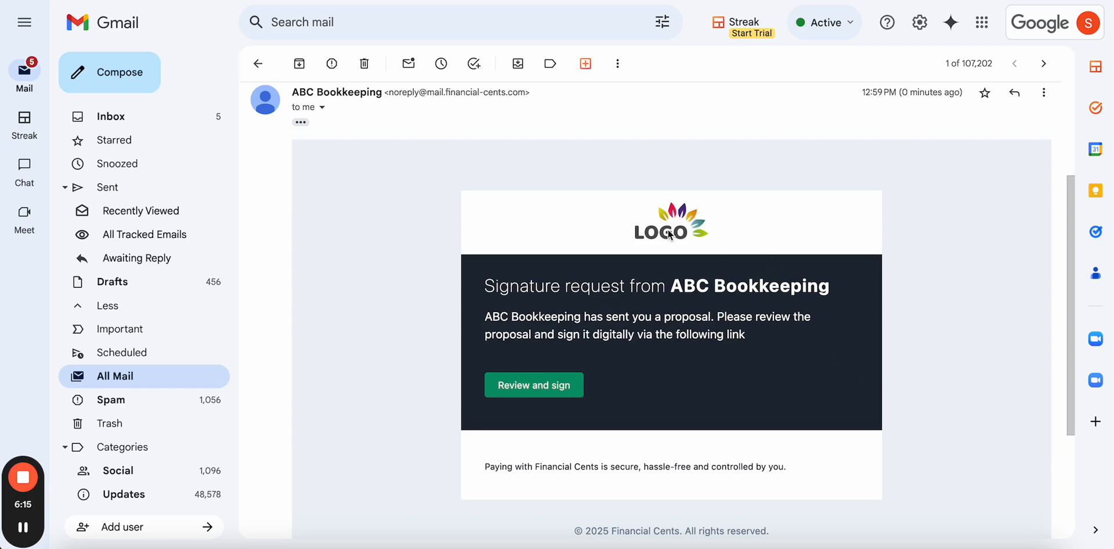
- Open the proposal's review-and-sign page from the ABC Bookkeeping email
click(542, 386)
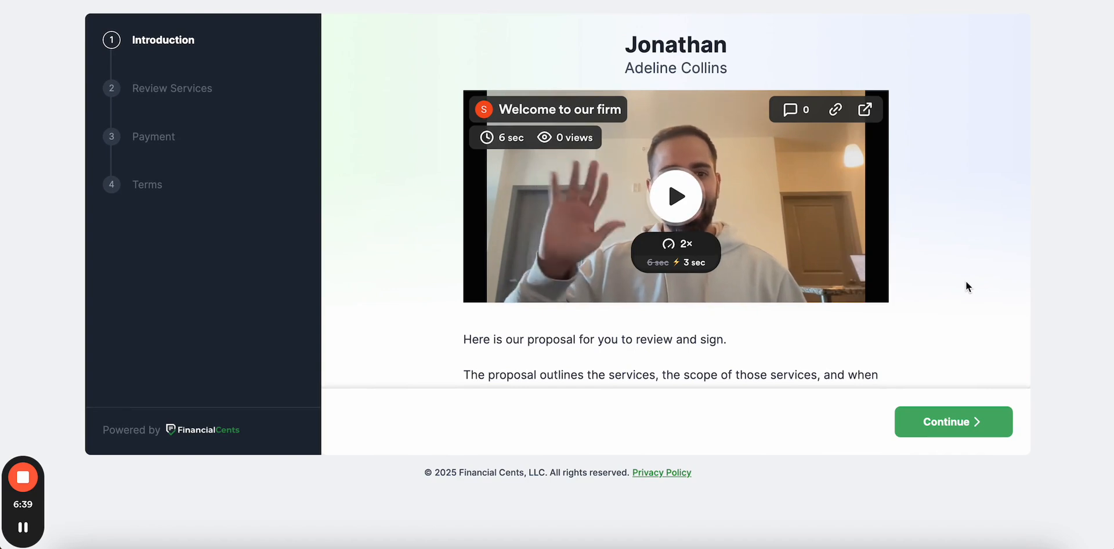
- Move to the services review and add the optional QuickBooks Cleanup add-on
click(969, 433)
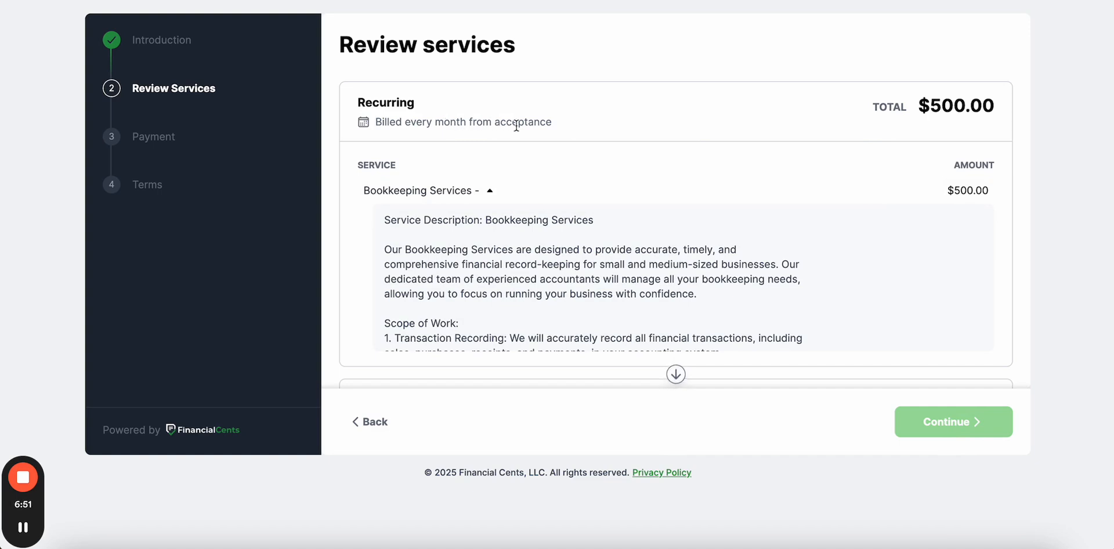
scroll(609, 138, down, 5)
scroll(609, 138, down, 10)
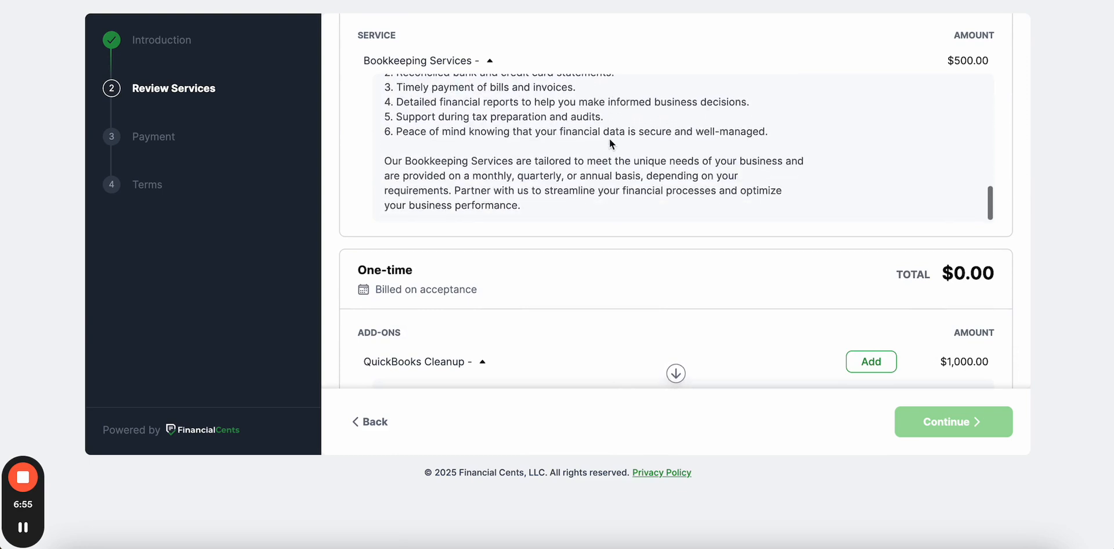
scroll(609, 138, down, 5)
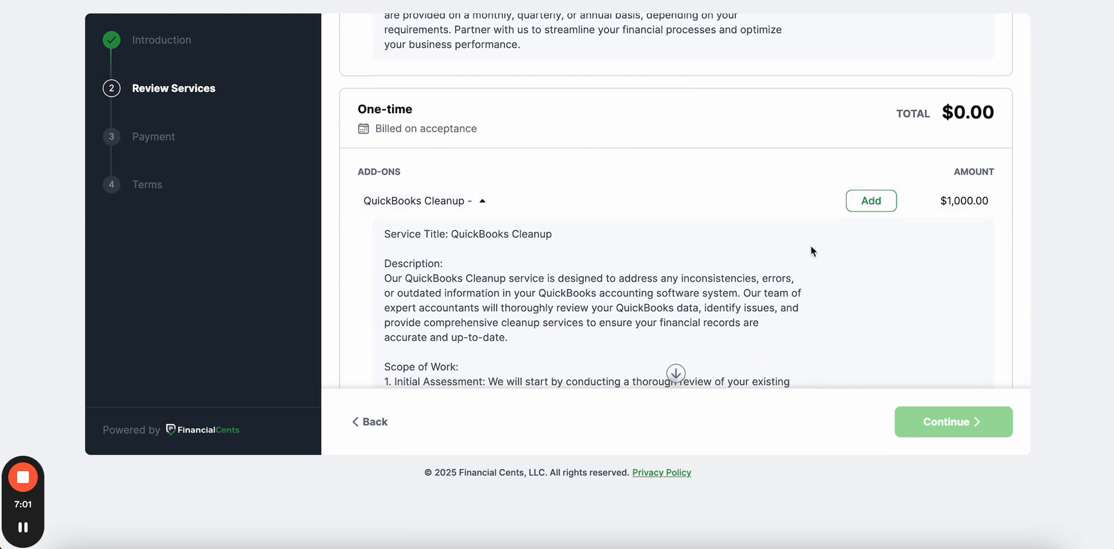
click(870, 211)
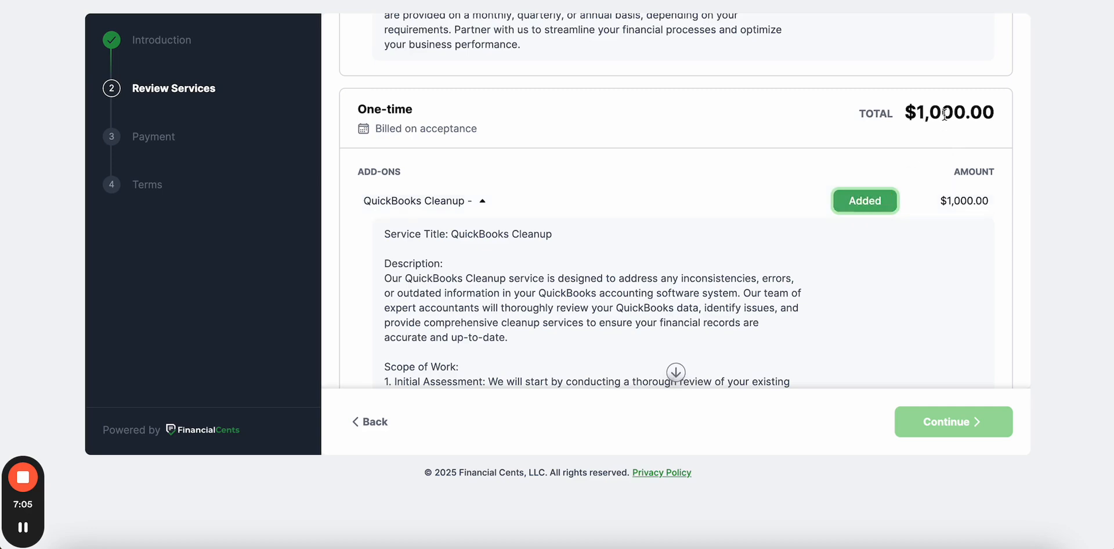
scroll(767, 184, up, 4)
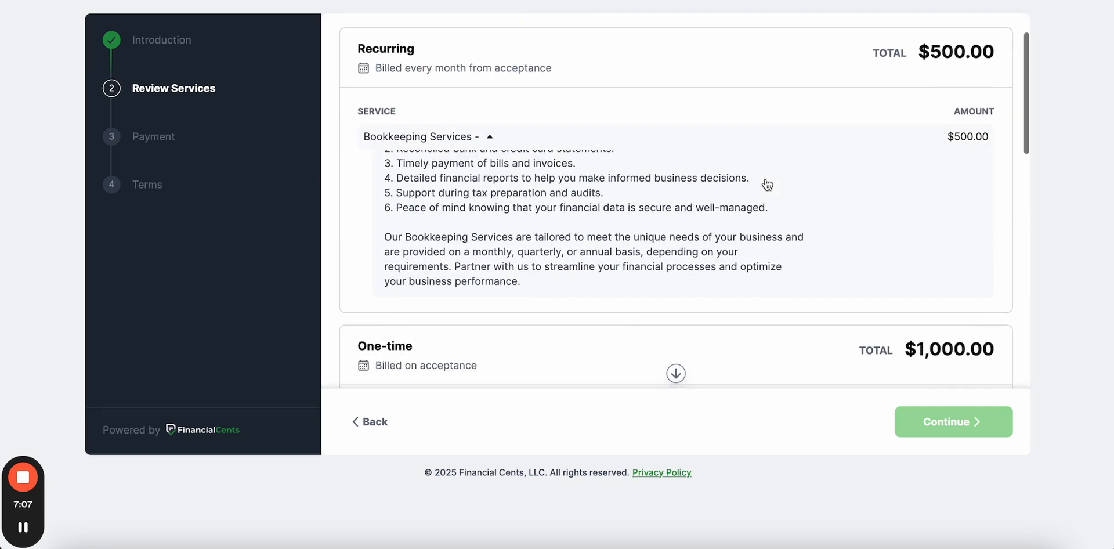
scroll(937, 348, down, 1)
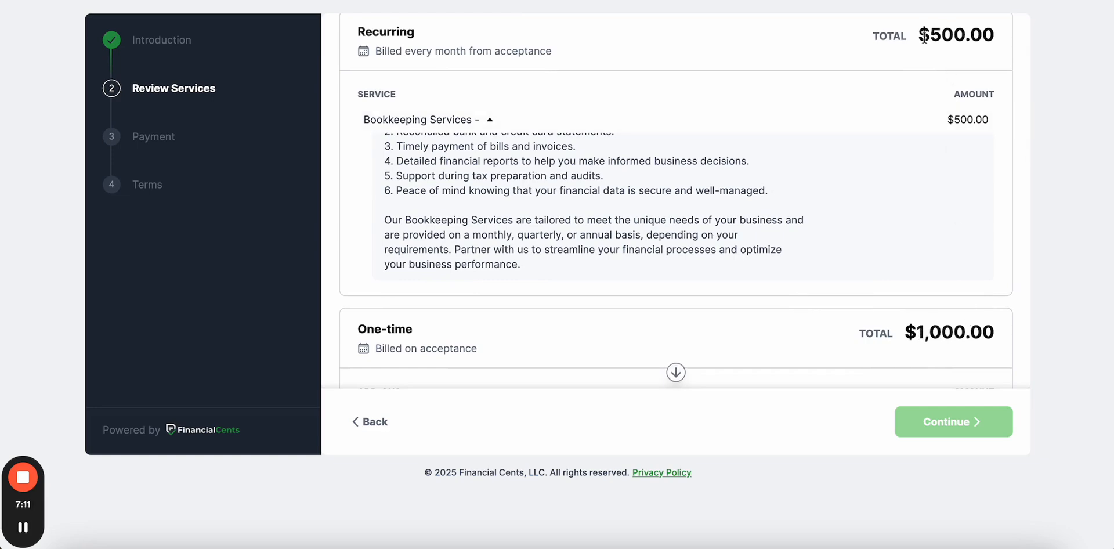
scroll(793, 179, down, 10)
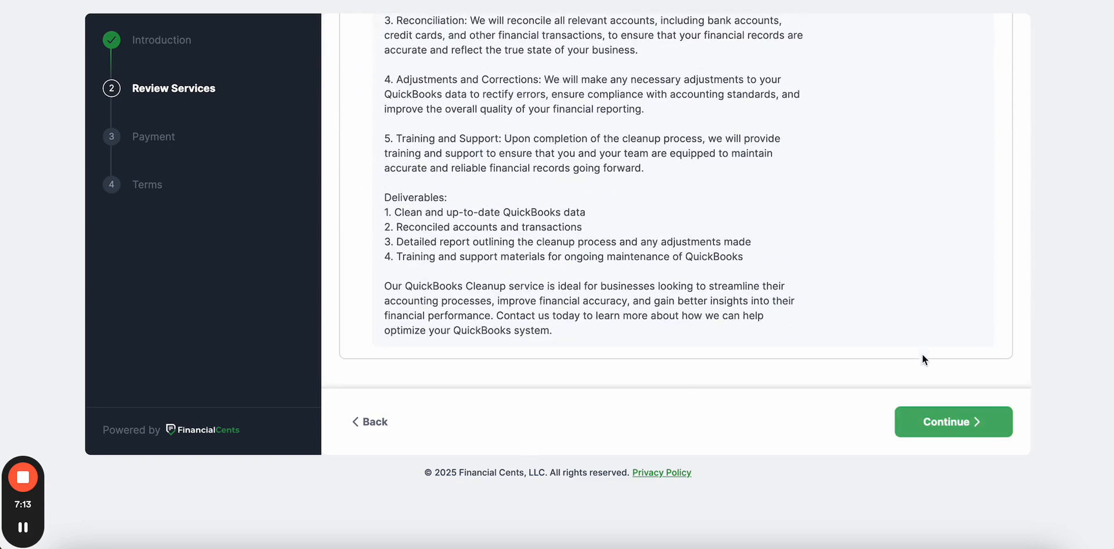
- Agree to the terms, sign with the client's full name, and accept the proposal
click(936, 419)
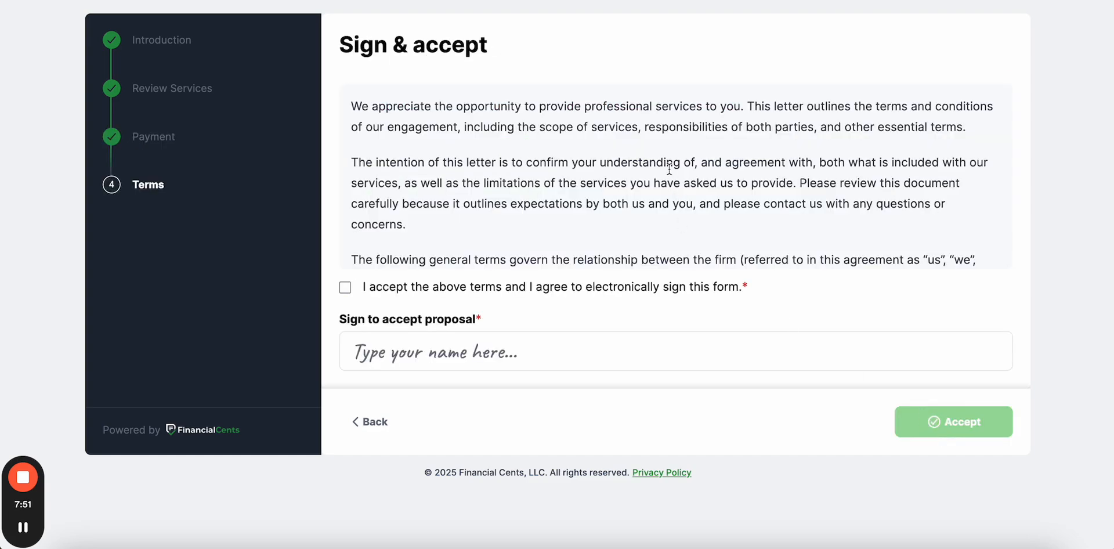
scroll(669, 169, down, 10)
scroll(669, 168, down, 3)
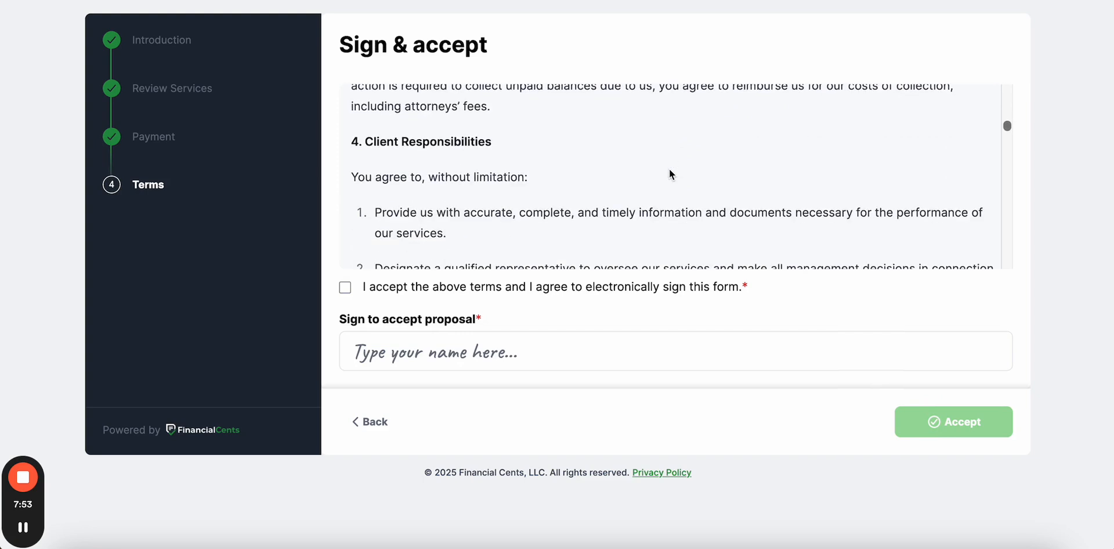
click(345, 287)
click(412, 351)
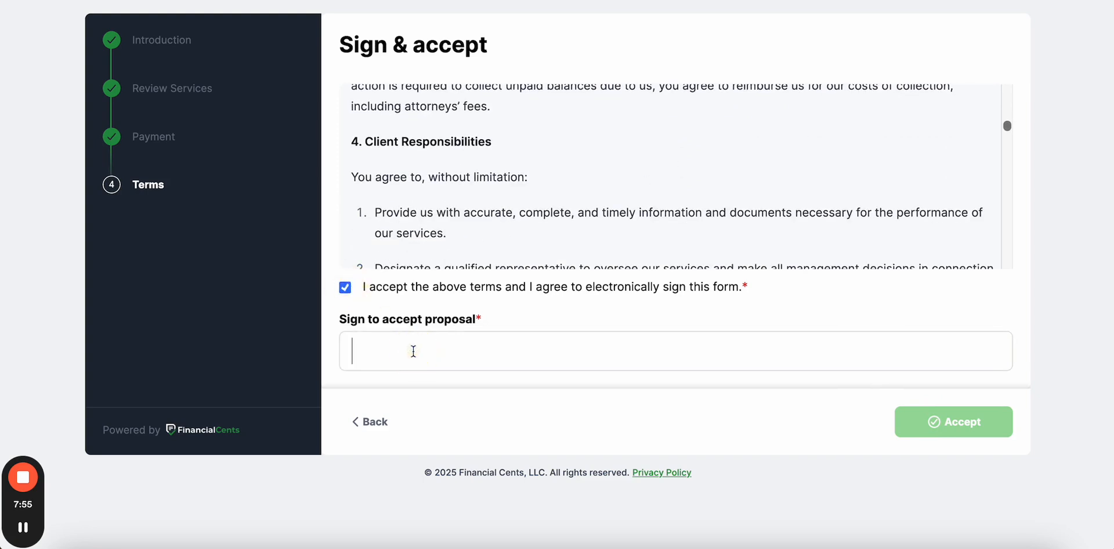
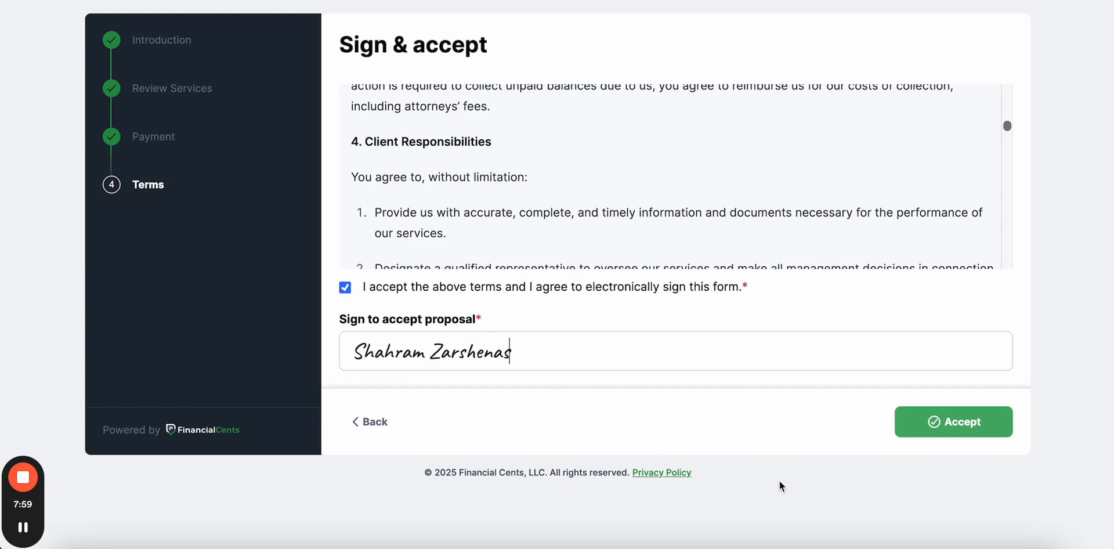
click(985, 429)
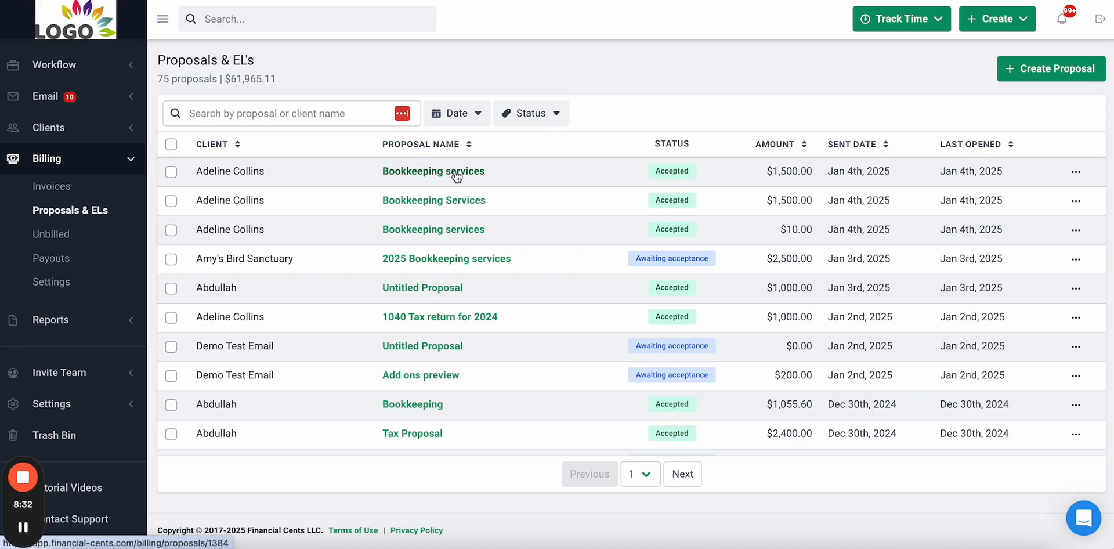
- Open the accepted Bookkeeping services proposal, check the Bookkeeping Services description, and review its audit log
click(456, 177)
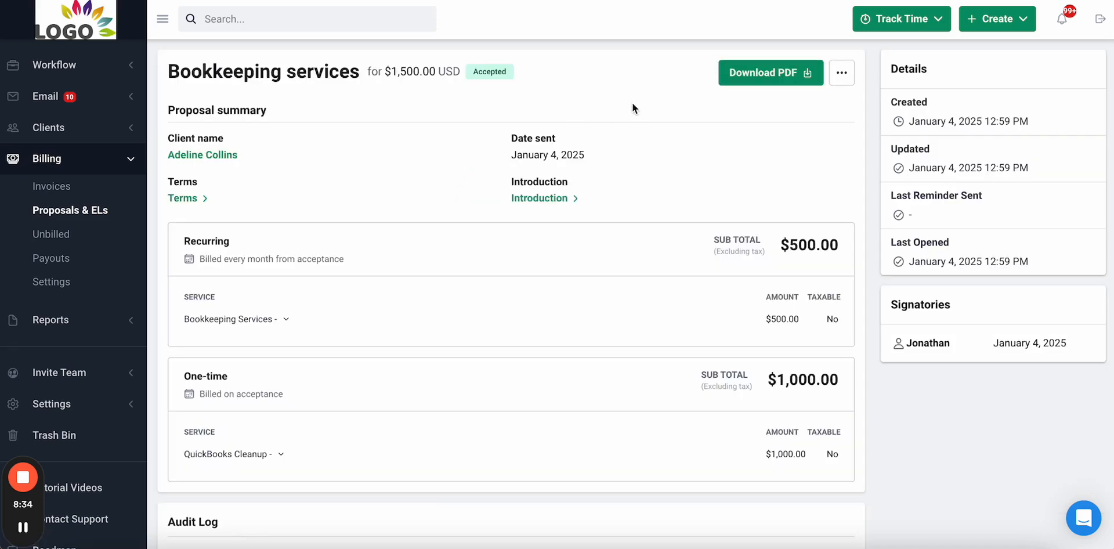
scroll(627, 226, down, 1)
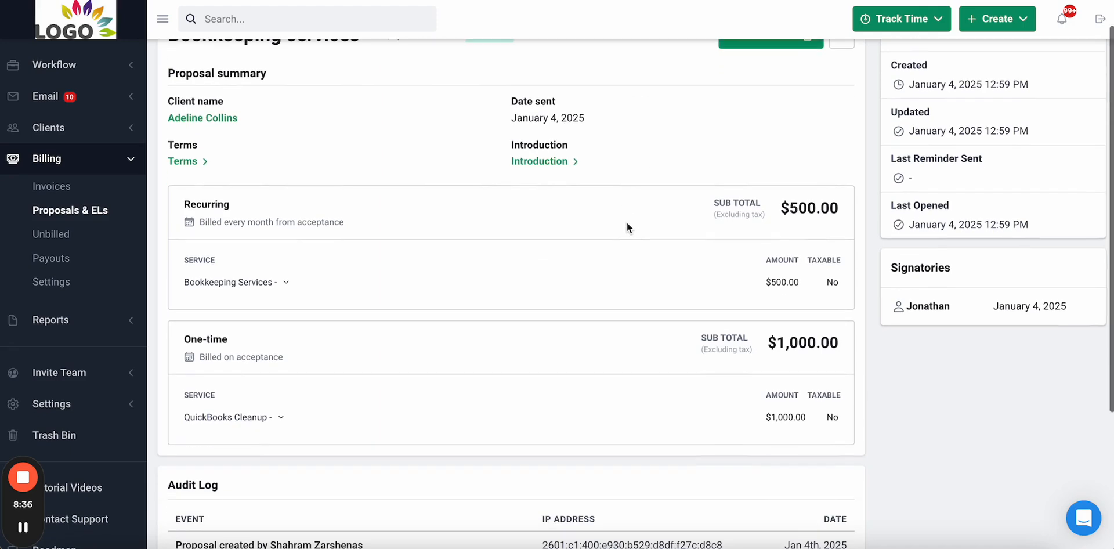
click(273, 280)
click(282, 281)
scroll(284, 283, down, 3)
scroll(285, 284, down, 2)
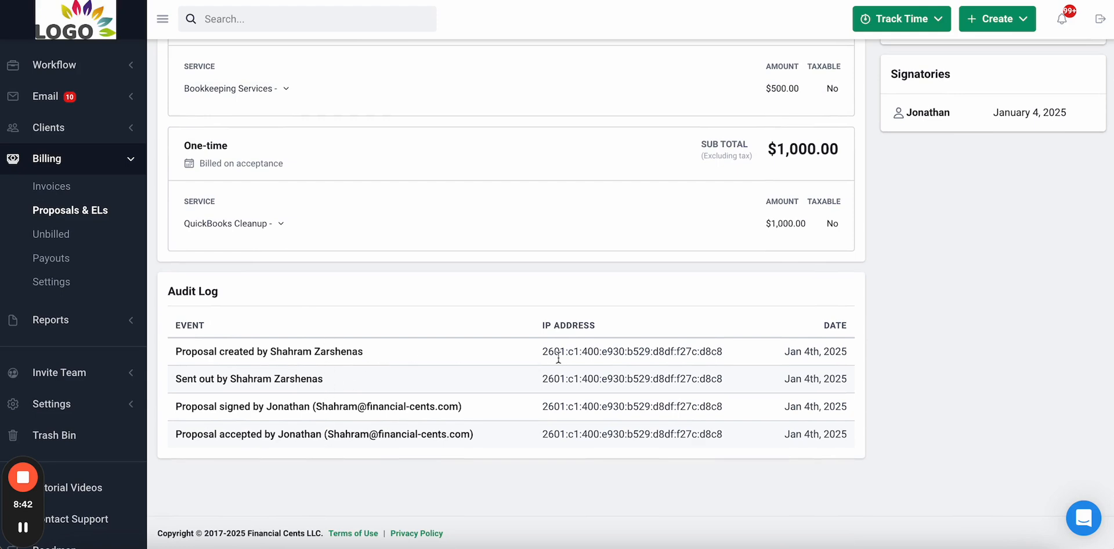
scroll(647, 363, up, 5)
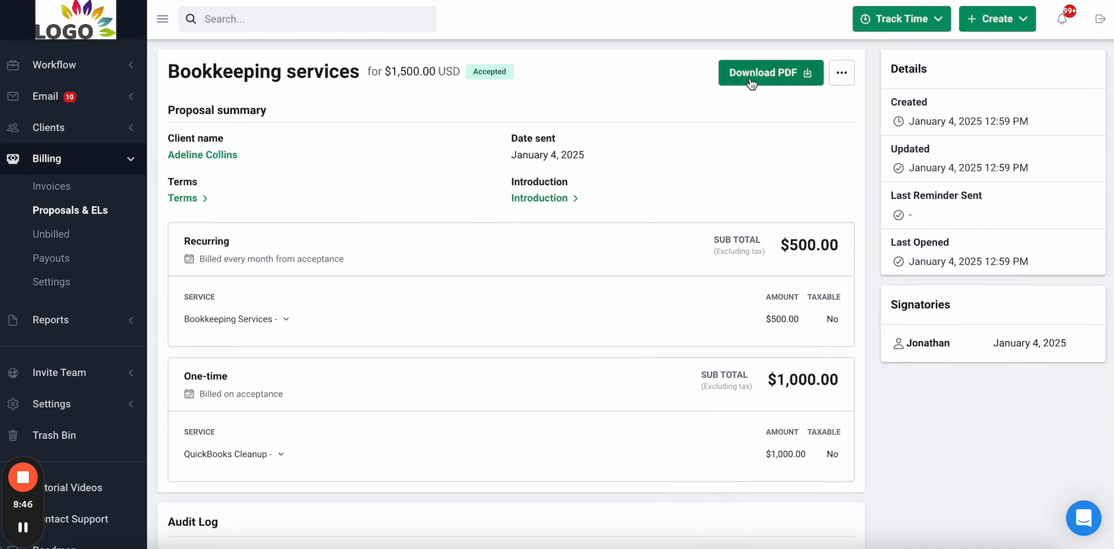
- Download the proposal as Bookkeeping services (3).pdf and read its 7 pages to the signature section
click(771, 77)
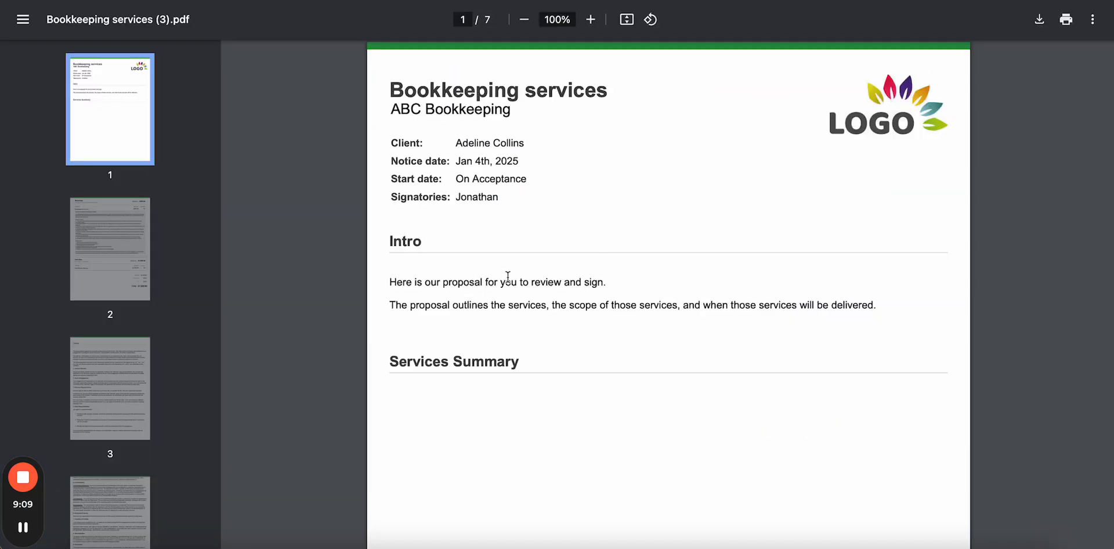
scroll(532, 310, down, 10)
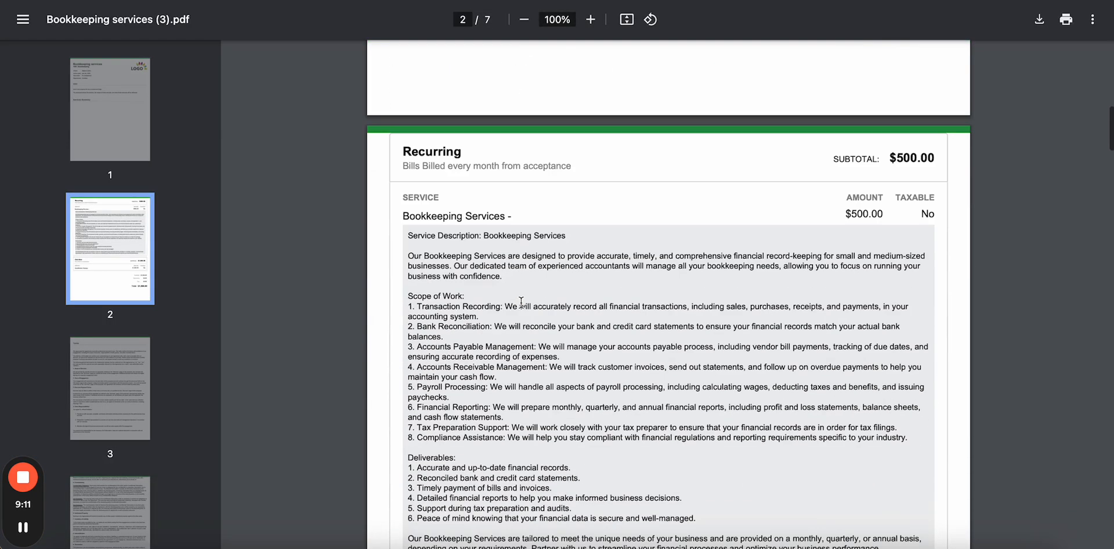
scroll(521, 302, down, 8)
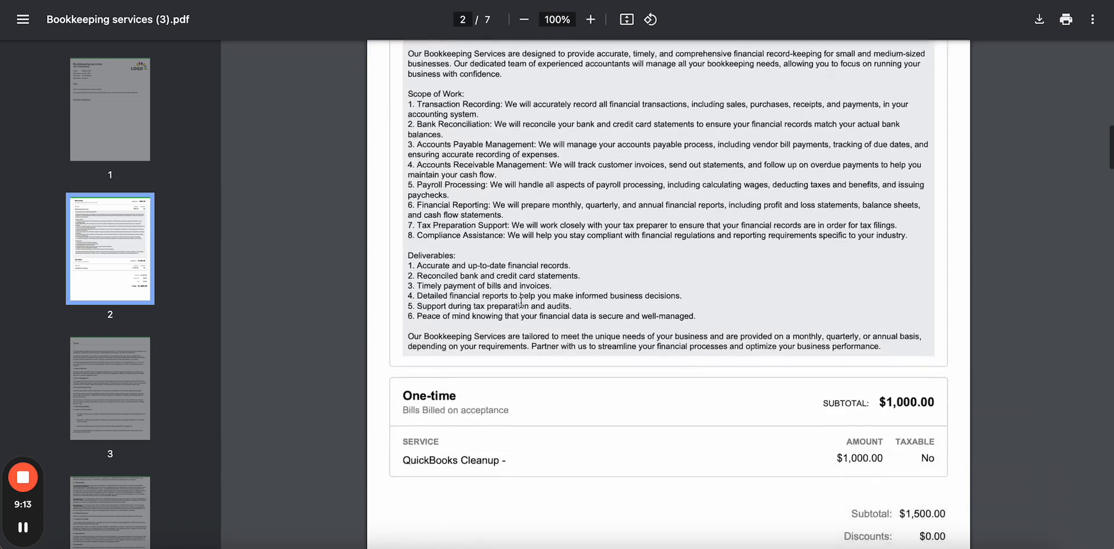
scroll(521, 302, down, 7)
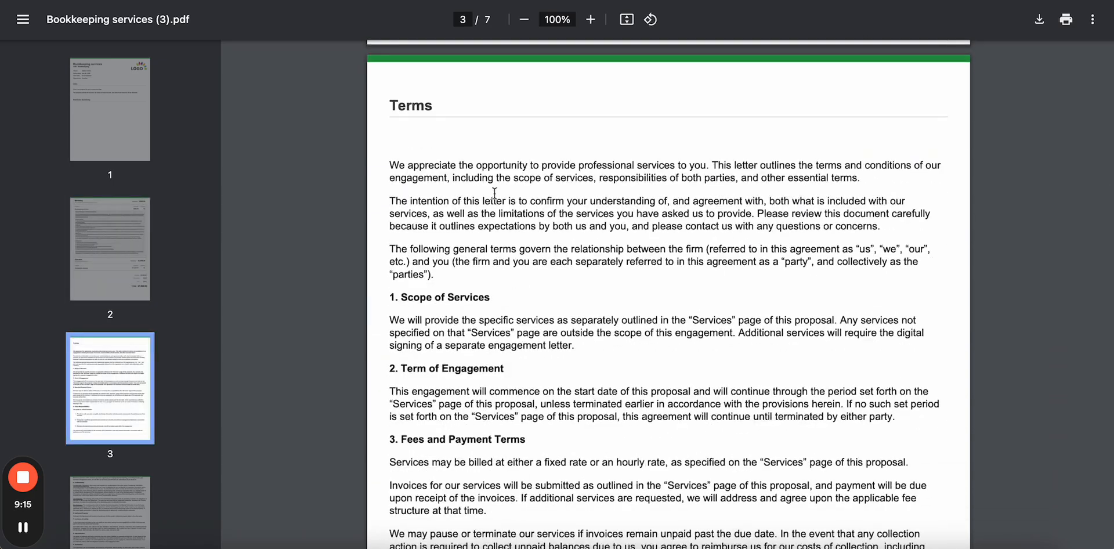
scroll(509, 429, down, 20)
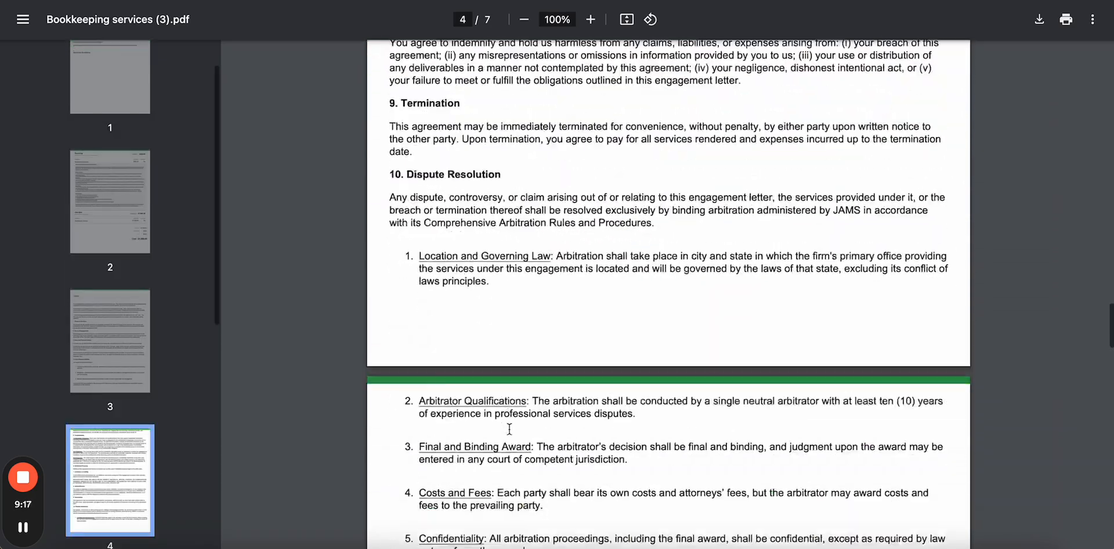
scroll(509, 428, down, 20)
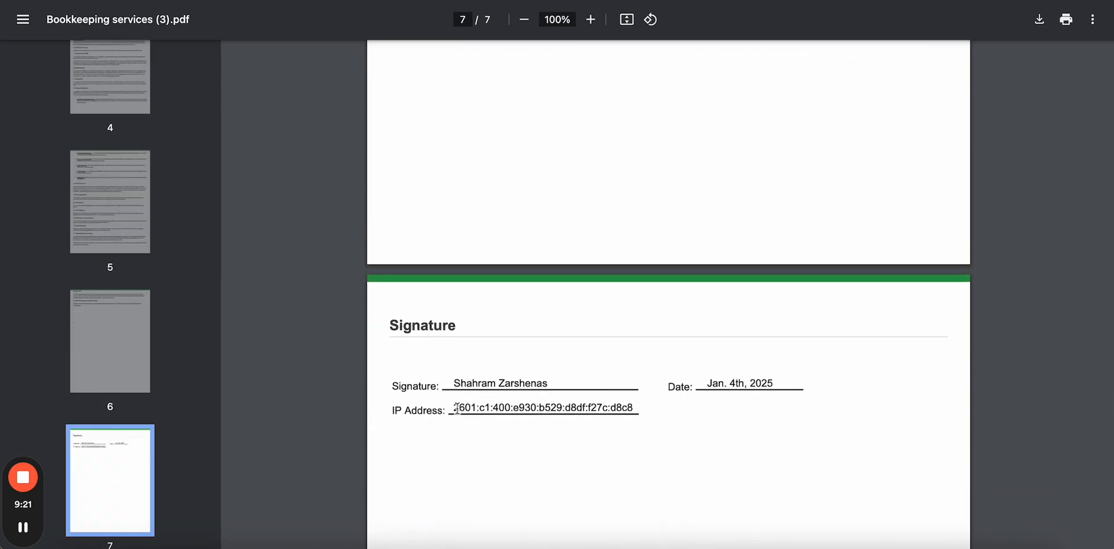
scroll(627, 405, up, 5)
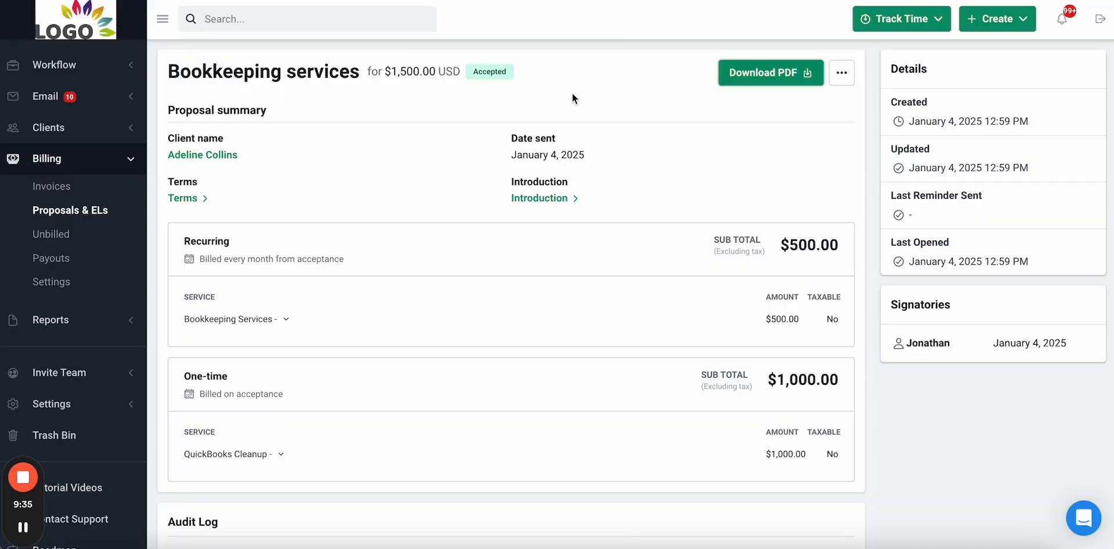
- Go from the proposals list to Invoices to see the new $1,000.00 and $500.00 outstanding invoices
click(73, 211)
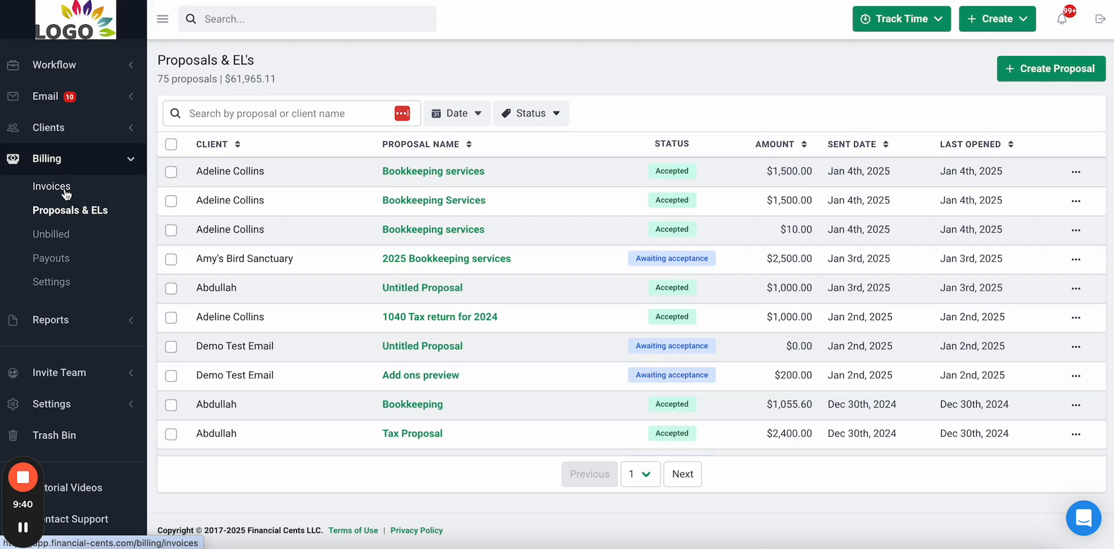
click(63, 189)
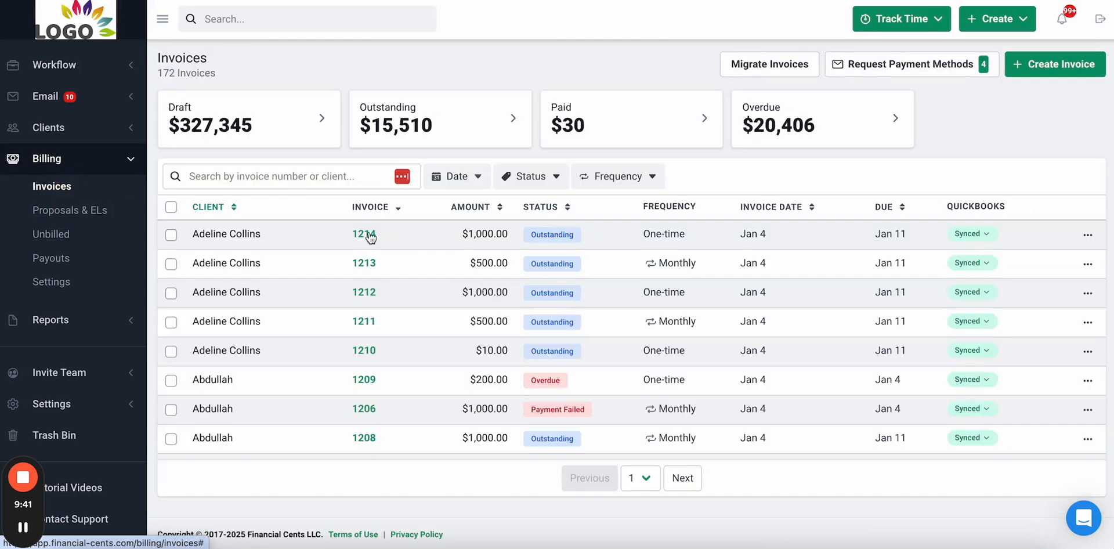